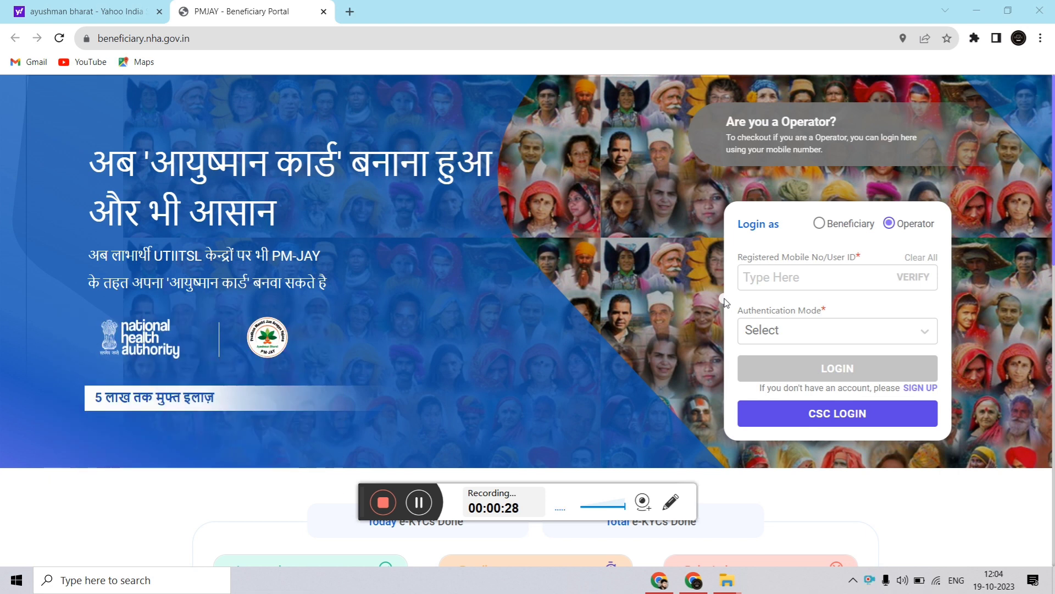
- Keep Operator as the login type and start a new account sign-up
{"action": "scroll", "coordinate": [608, 325], "scroll_direction": "down", "scroll_amount": 5}
{"action": "scroll", "coordinate": [607, 324], "scroll_direction": "up", "scroll_amount": 5}
{"action": "scroll", "coordinate": [480, 344], "scroll_direction": "down", "scroll_amount": 6}
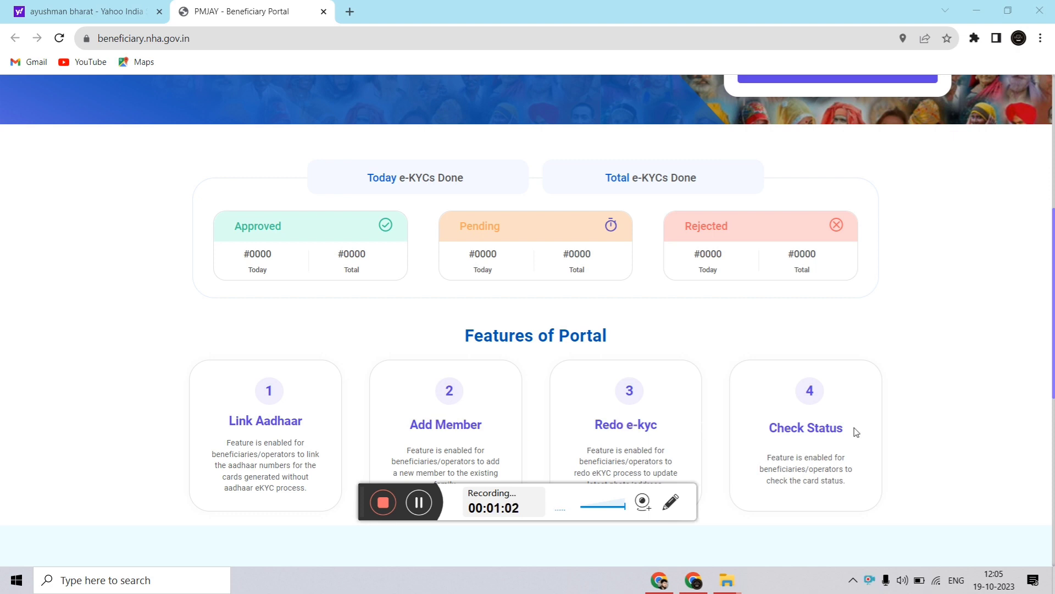
{"action": "scroll", "coordinate": [856, 432], "scroll_direction": "up", "scroll_amount": 6}
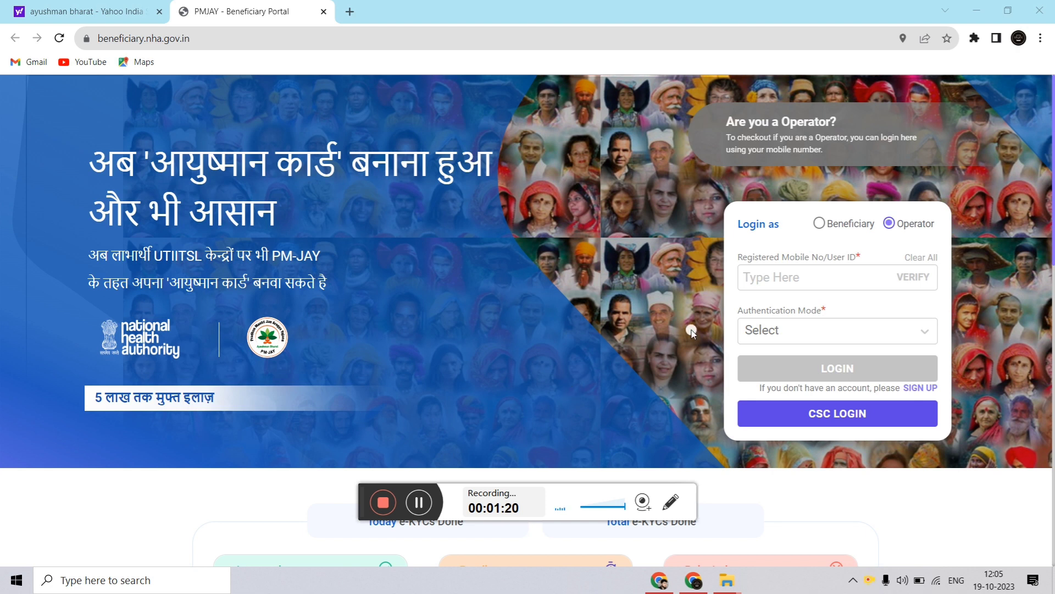
{"action": "scroll", "coordinate": [695, 339], "scroll_direction": "down", "scroll_amount": 2}
{"action": "scroll", "coordinate": [694, 338], "scroll_direction": "up", "scroll_amount": 2}
{"action": "left_click", "coordinate": [819, 223]}
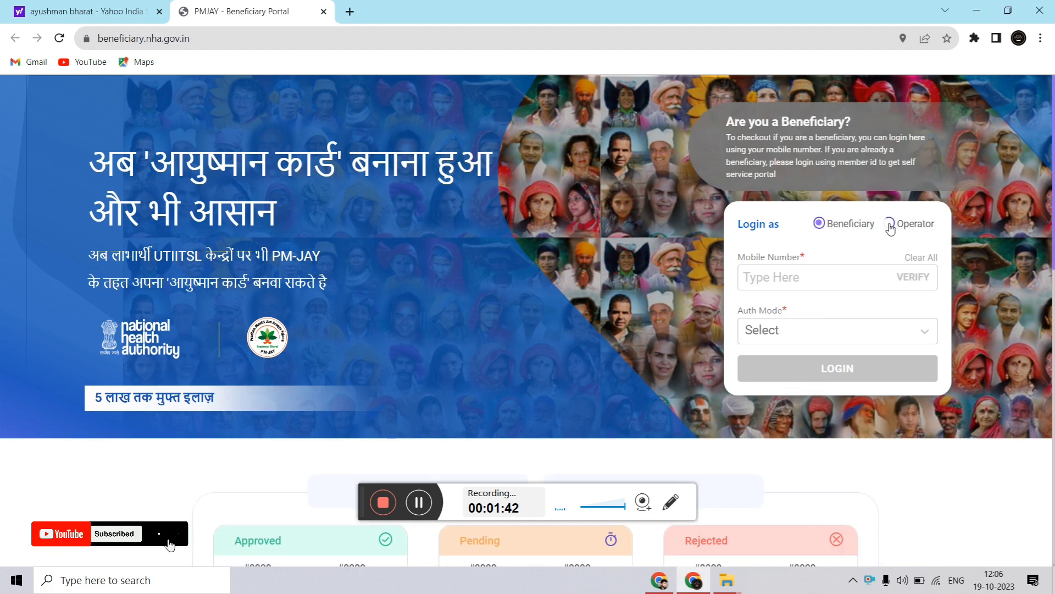
{"action": "left_click", "coordinate": [890, 225]}
{"action": "left_click", "coordinate": [819, 223]}
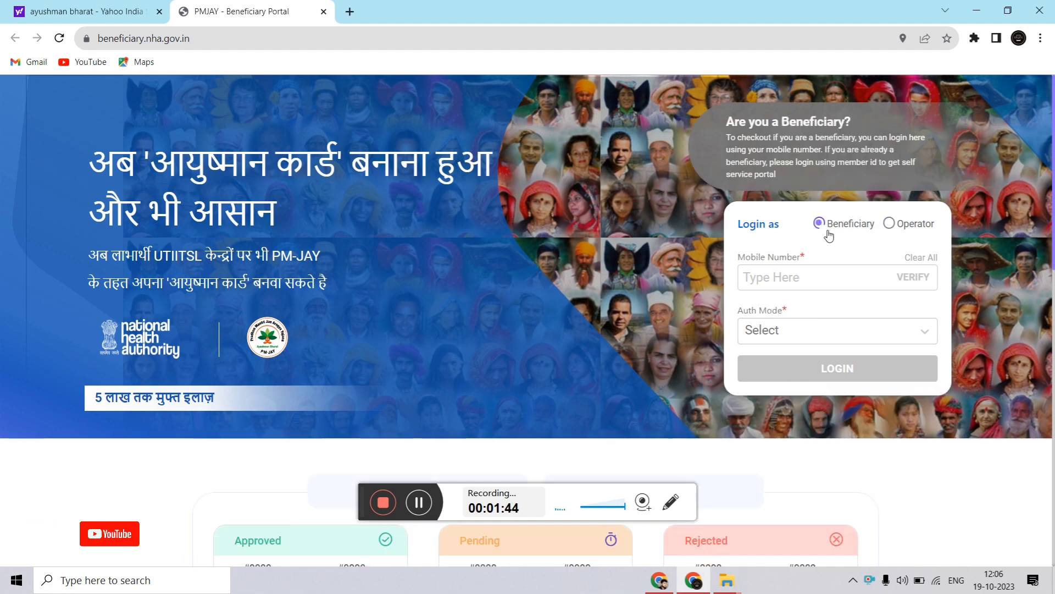
{"action": "left_click", "coordinate": [890, 225]}
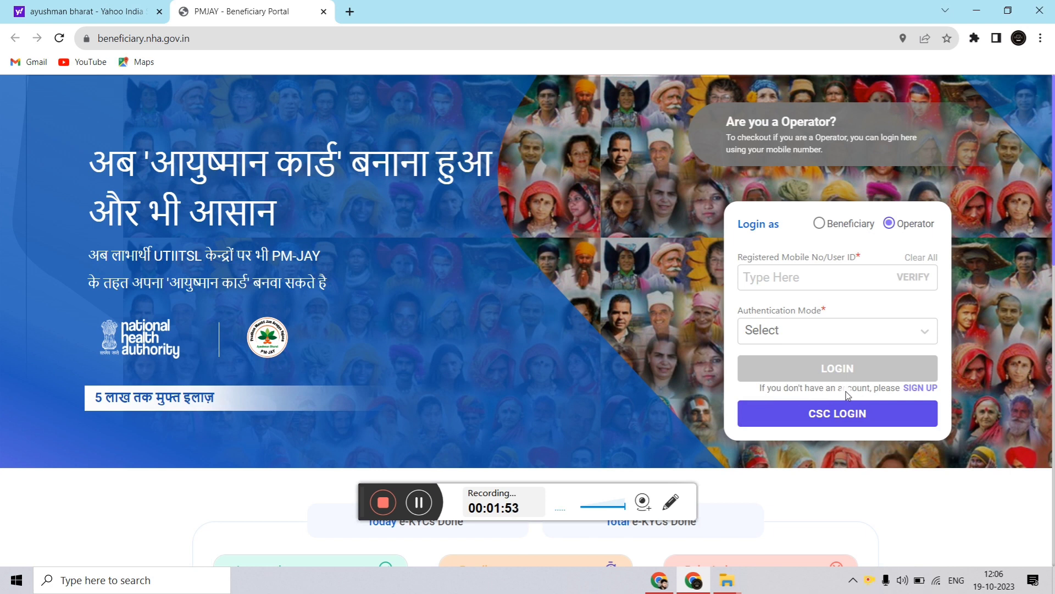
{"action": "left_click", "coordinate": [918, 390]}
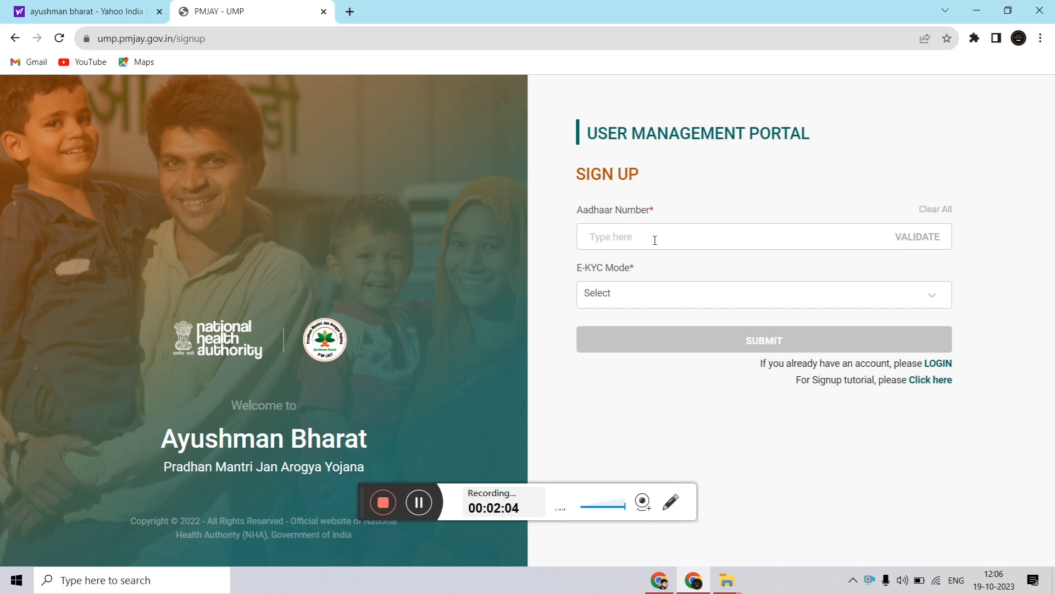
- Paste the operator's Aadhaar number, validate it, and bring up the e-KYC mode list
{"action": "left_click", "coordinate": [691, 234]}
{"action": "key", "text": "ctrl+v"}
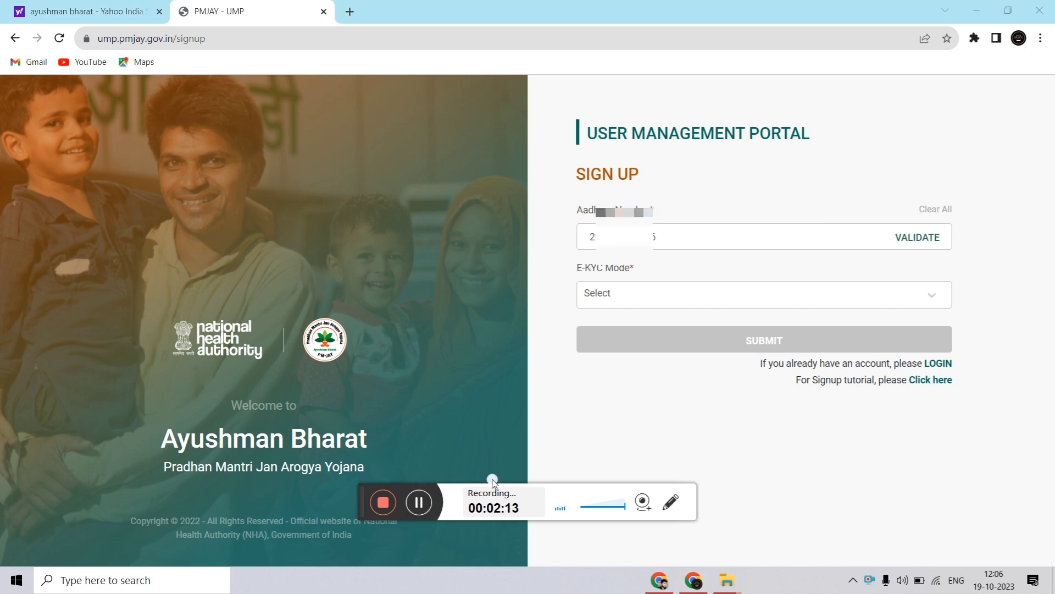
{"action": "left_click", "coordinate": [915, 240]}
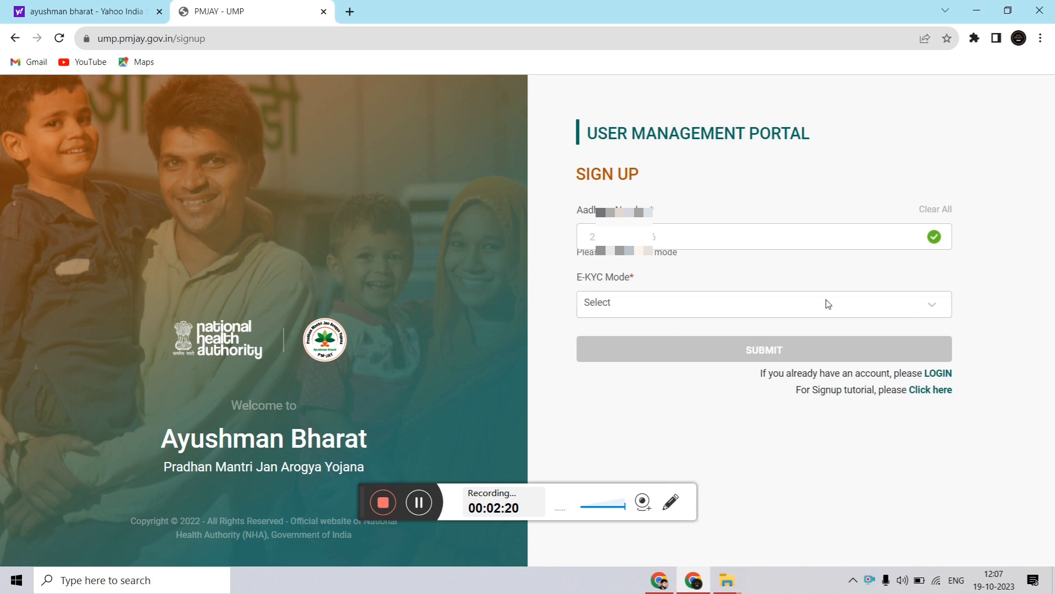
{"action": "left_click", "coordinate": [930, 306]}
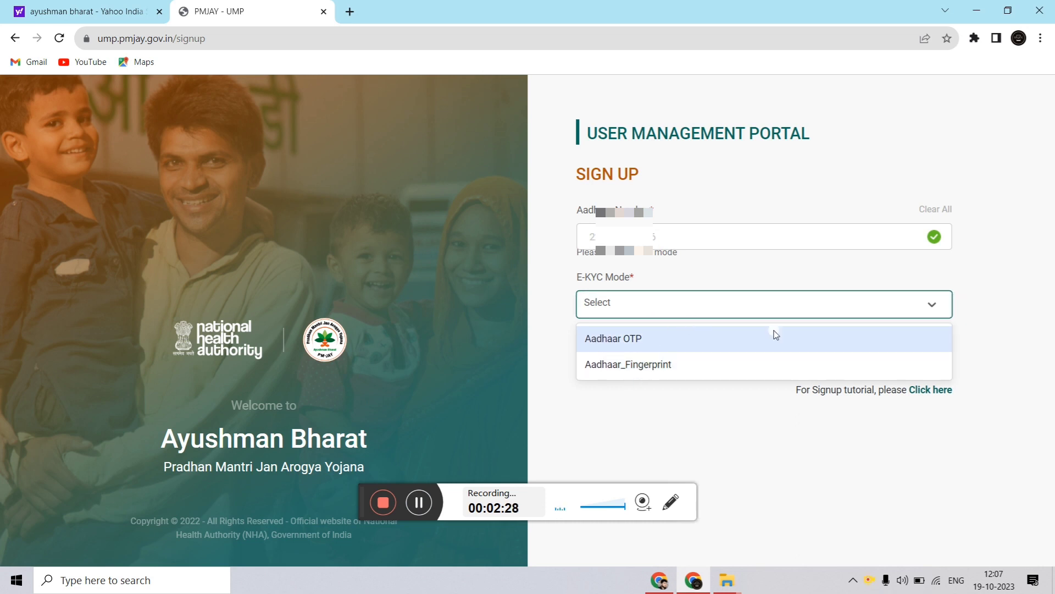
- Choose Aadhaar OTP as the e-KYC mode, allow consent, and submit the OTP
{"action": "left_click", "coordinate": [674, 339]}
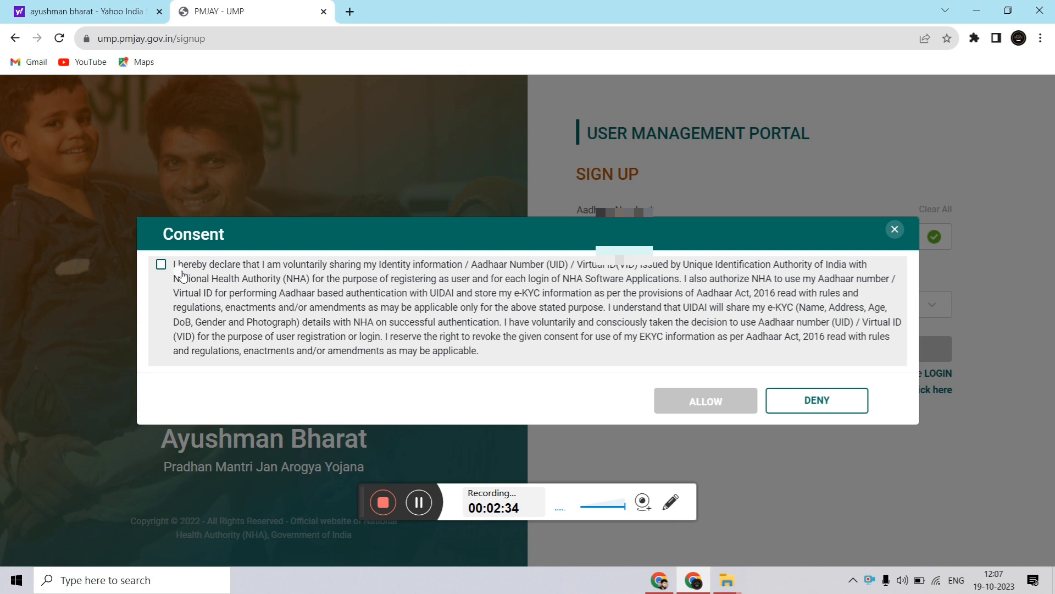
{"action": "left_click", "coordinate": [160, 267]}
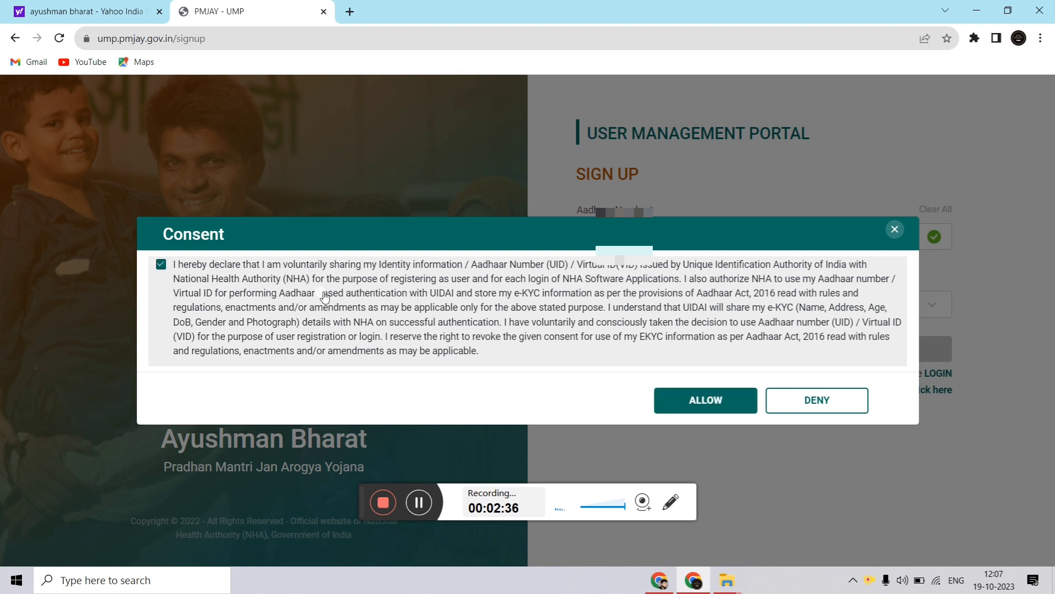
{"action": "left_click", "coordinate": [689, 405]}
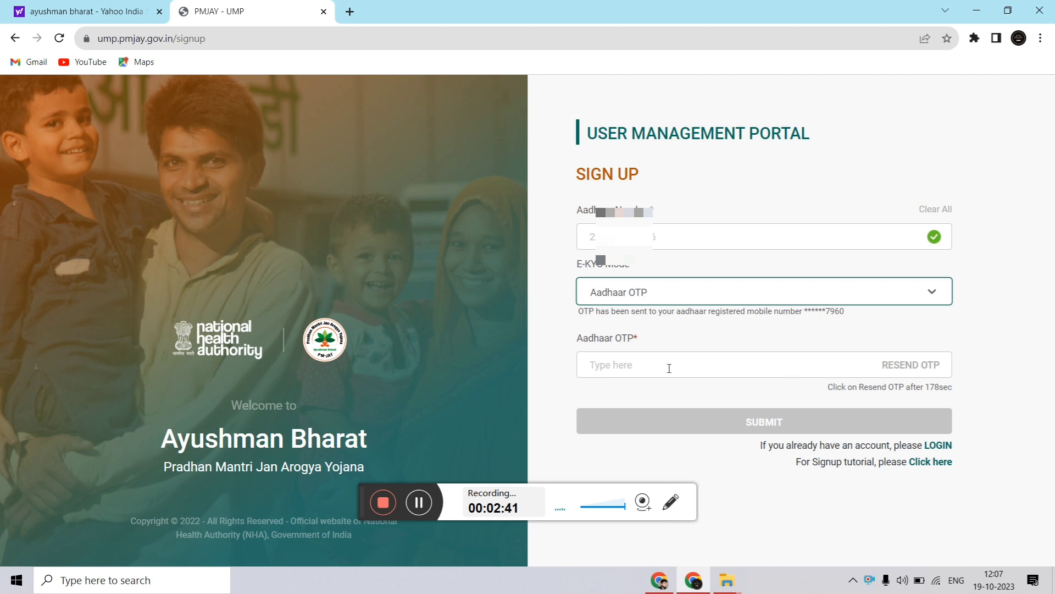
{"action": "left_click", "coordinate": [618, 363]}
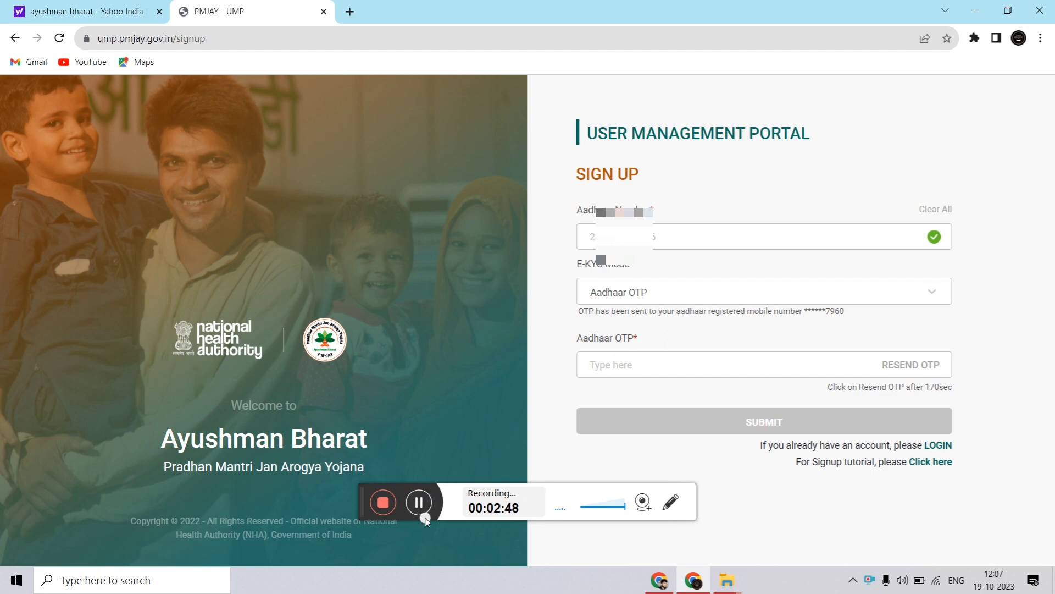
{"action": "left_click", "coordinate": [420, 502]}
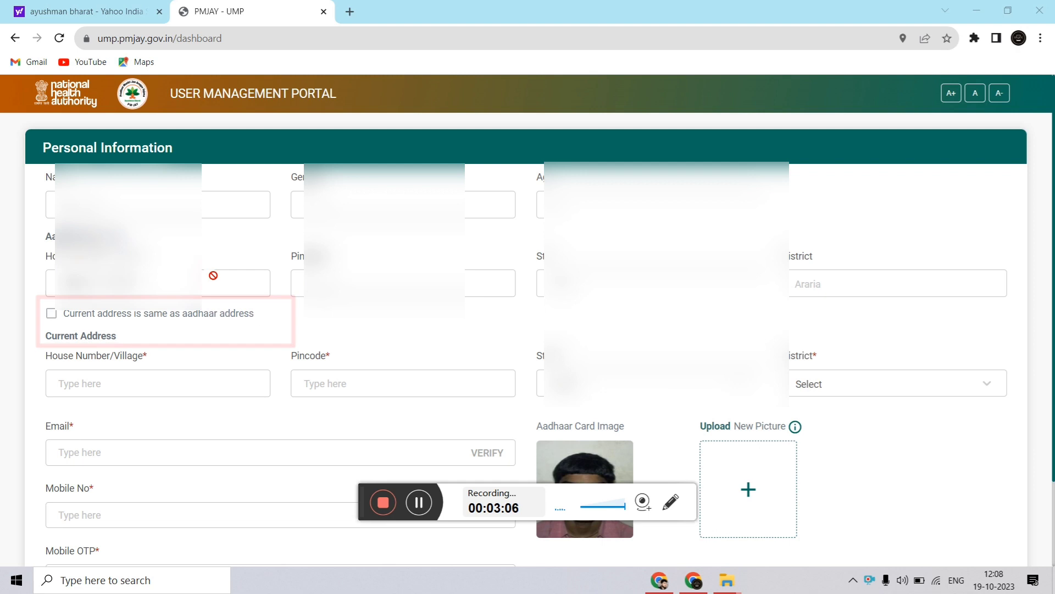
- Make the current address the same as the Aadhaar address, with District Araria
{"action": "scroll", "coordinate": [165, 396], "scroll_direction": "down", "scroll_amount": 3}
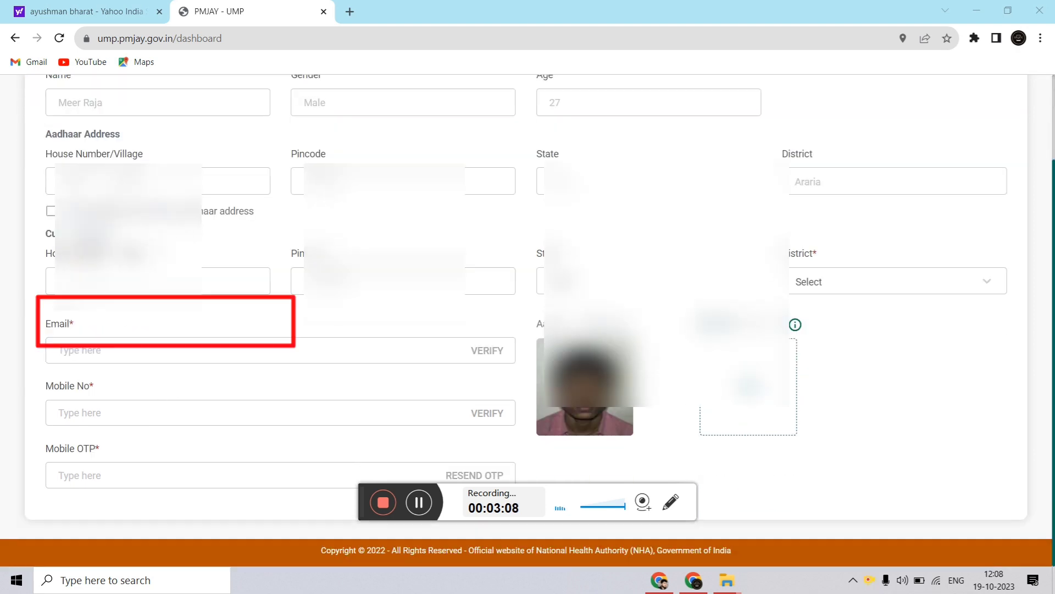
{"action": "scroll", "coordinate": [122, 315], "scroll_direction": "up", "scroll_amount": 3}
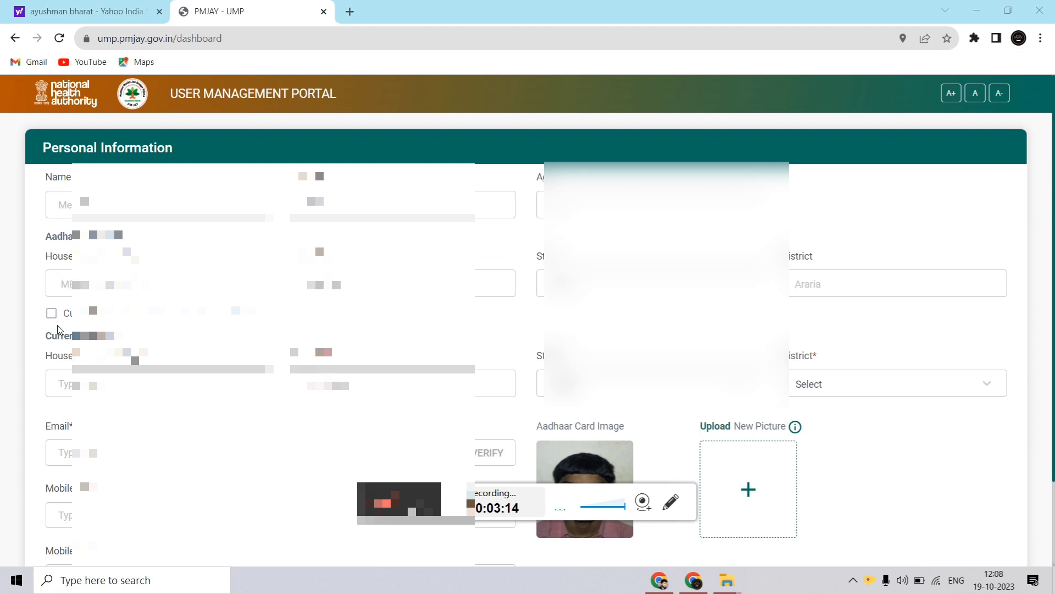
{"action": "left_click", "coordinate": [51, 312]}
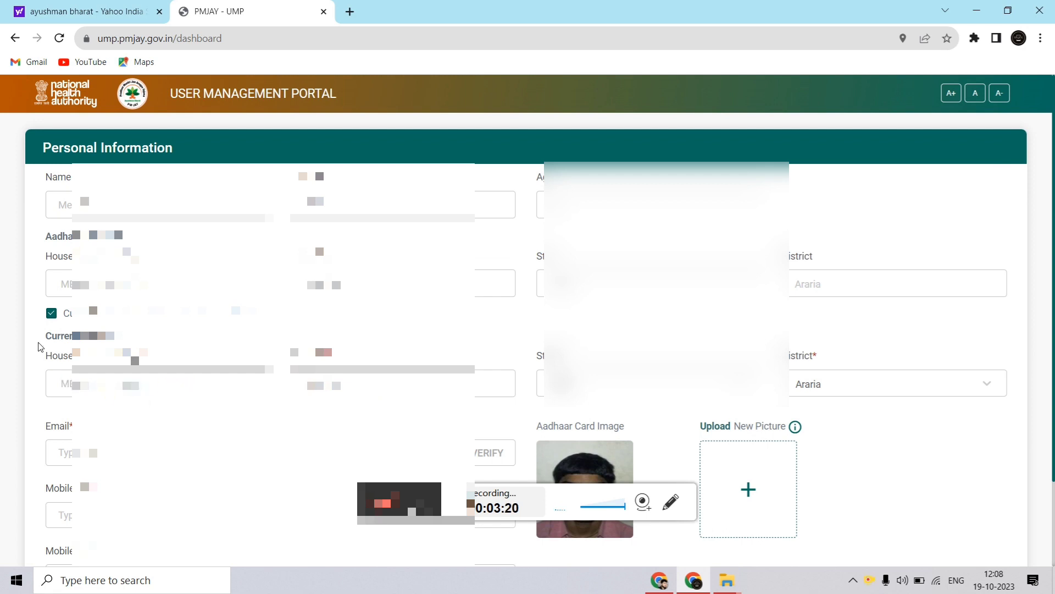
{"action": "left_click", "coordinate": [52, 314]}
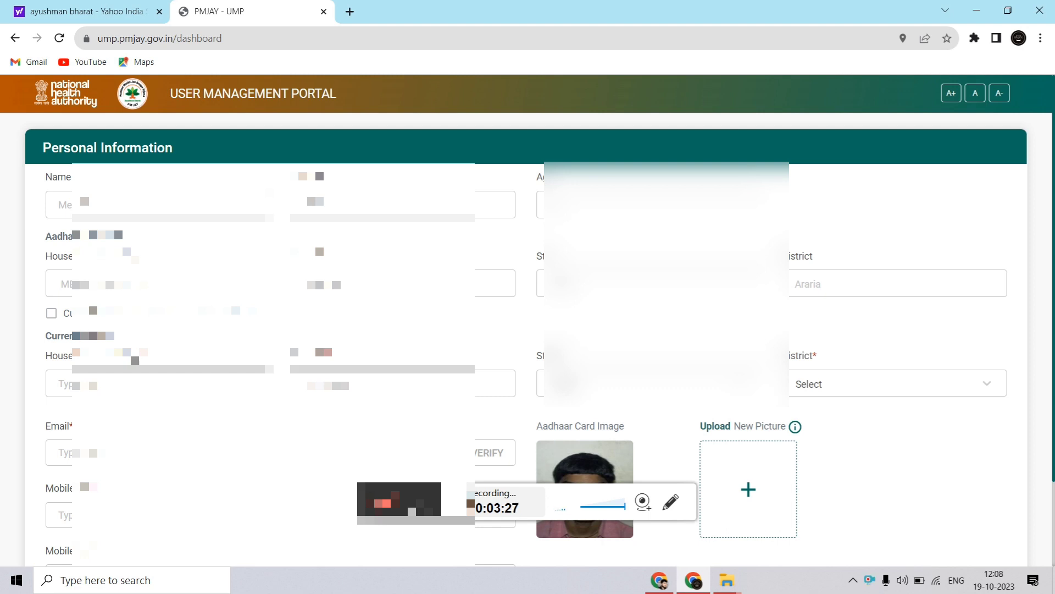
{"action": "left_click", "coordinate": [51, 314]}
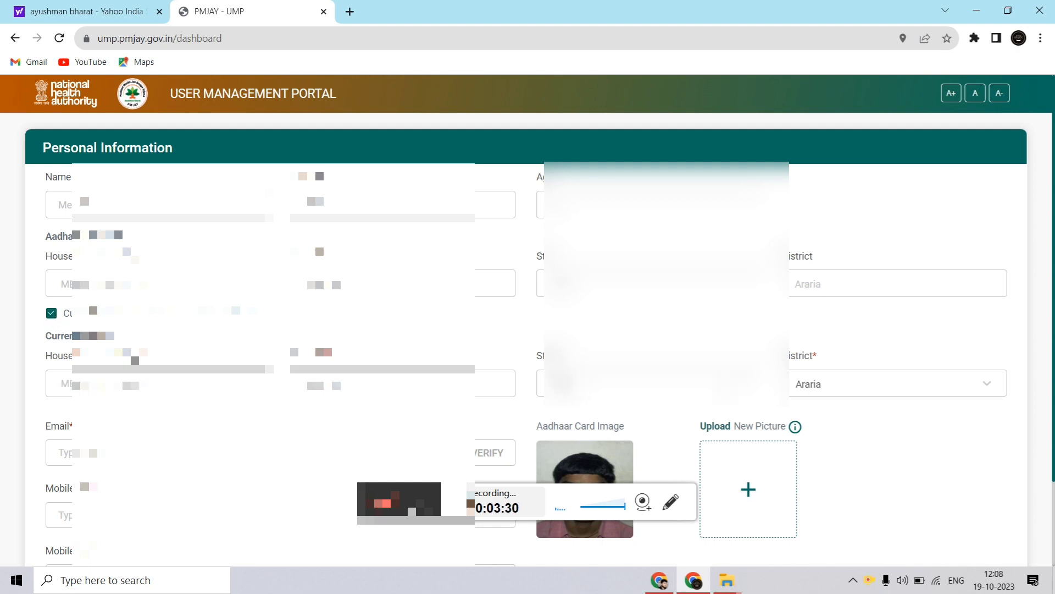
{"action": "scroll", "coordinate": [528, 319], "scroll_direction": "down", "scroll_amount": 2}
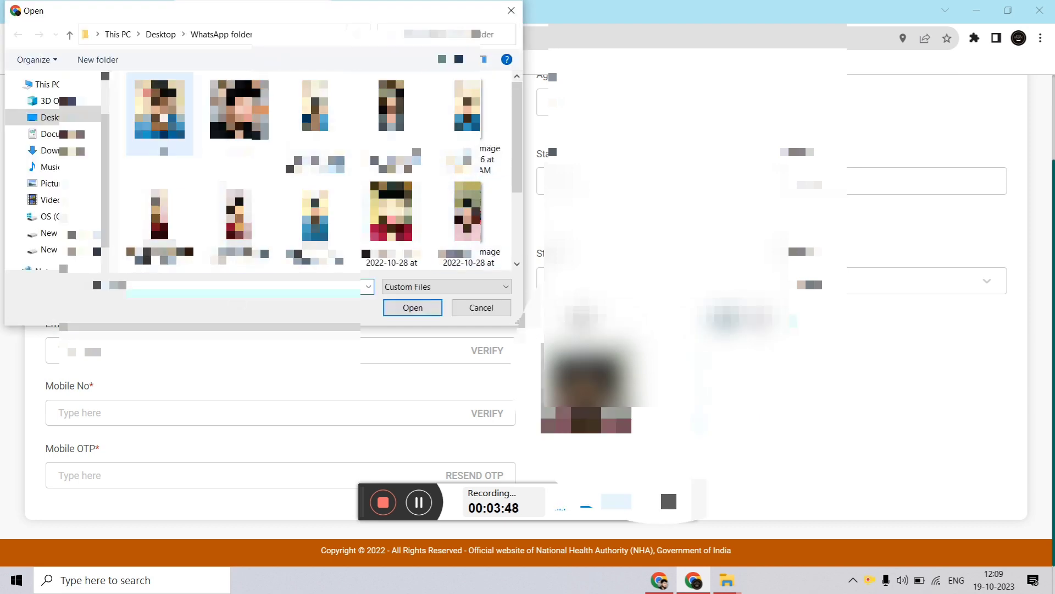
- Upload the first photo from the Open dialog and enter the contact e-mail address
{"action": "left_click", "coordinate": [159, 116]}
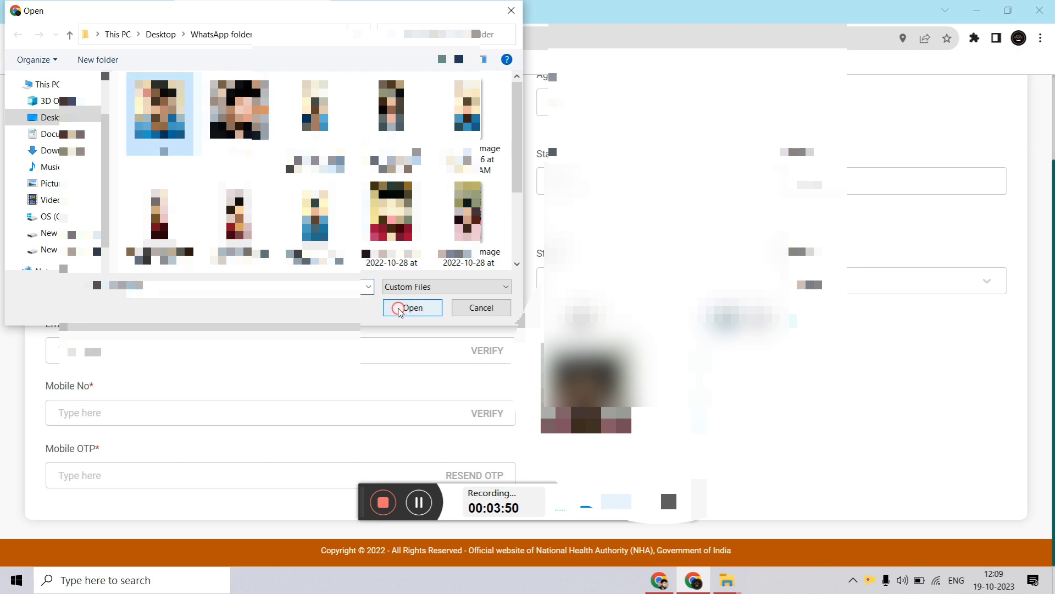
{"action": "left_click", "coordinate": [399, 310]}
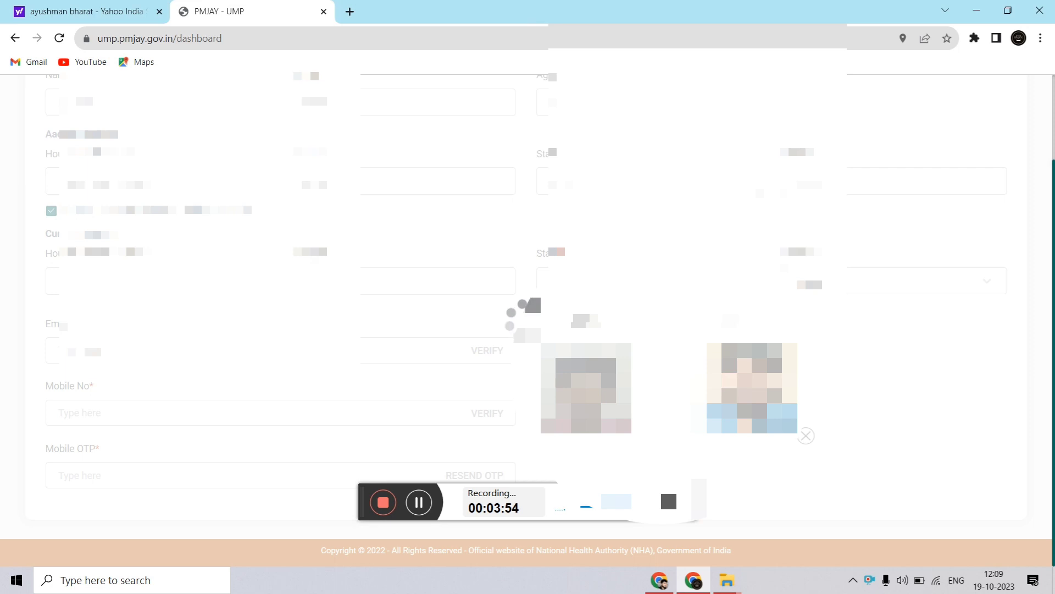
{"action": "left_click", "coordinate": [421, 508]}
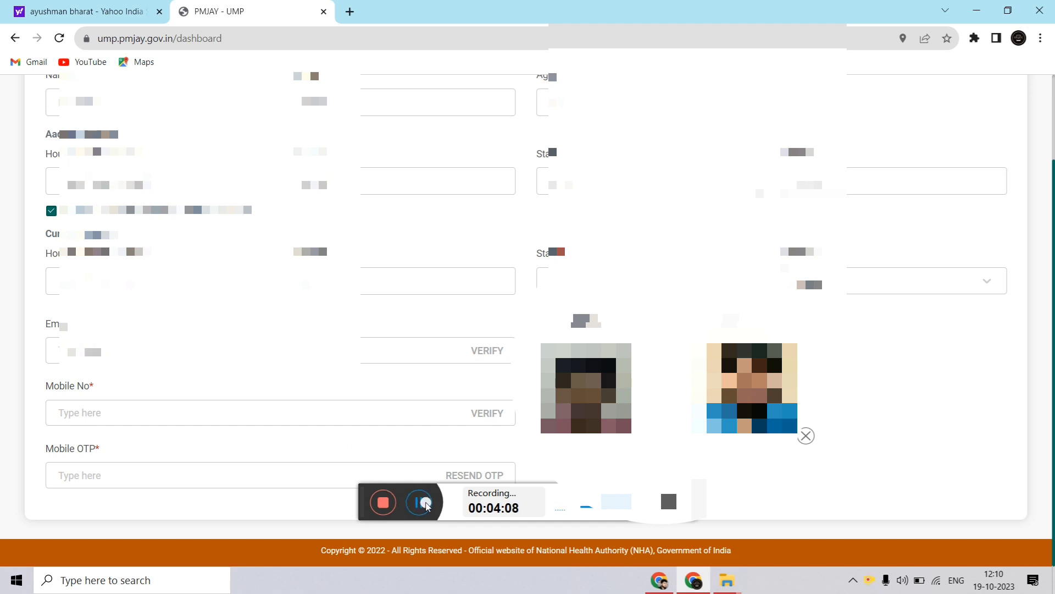
{"action": "left_click", "coordinate": [420, 503]}
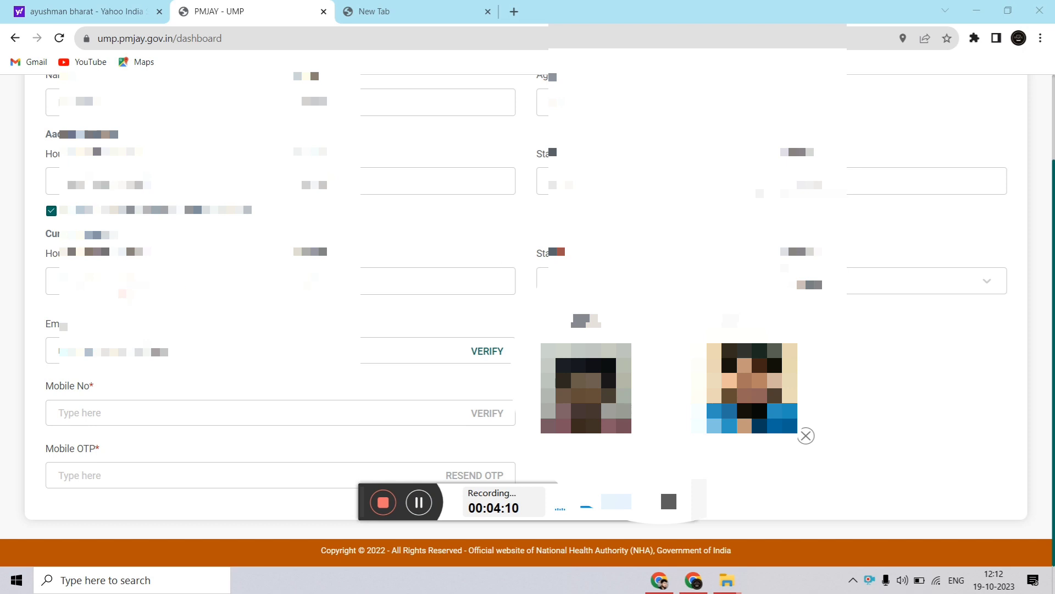
- Verify the e-mail, then enter the mobile number and verify it with the received OTP
{"action": "left_click", "coordinate": [500, 352]}
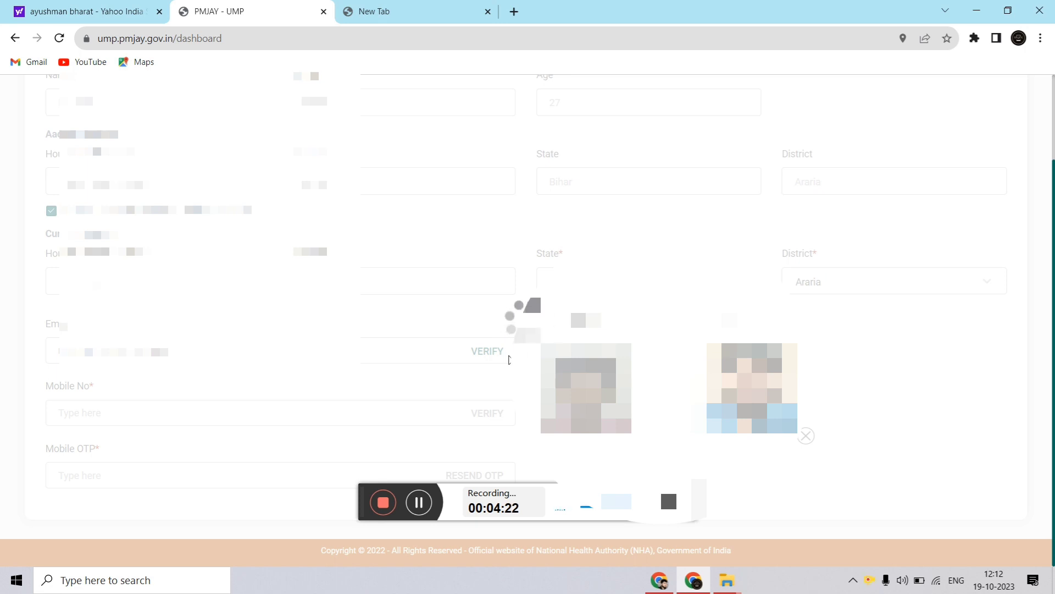
{"action": "left_click", "coordinate": [429, 504]}
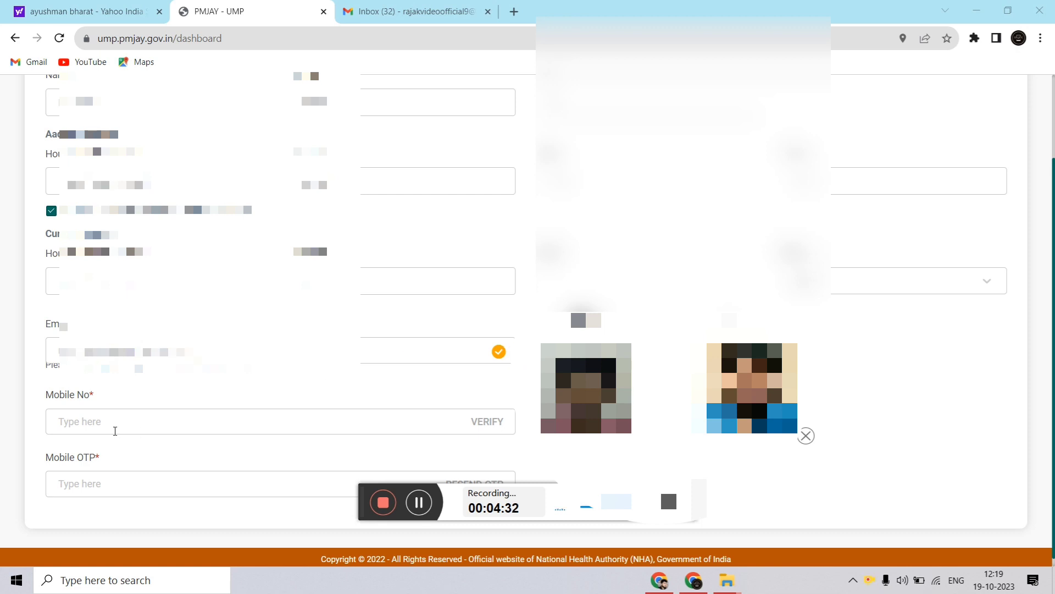
{"action": "left_click", "coordinate": [146, 425]}
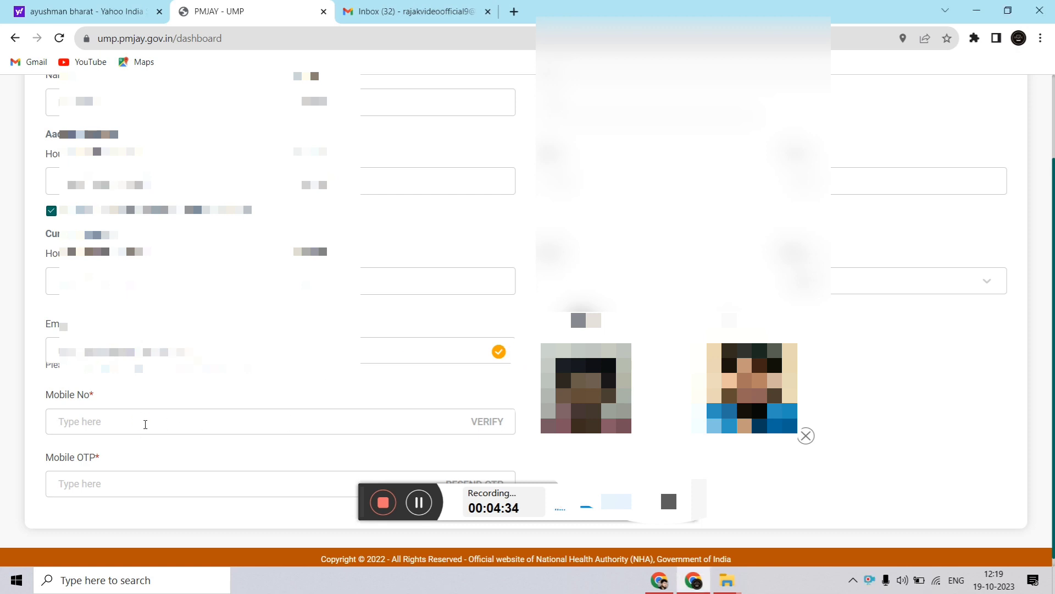
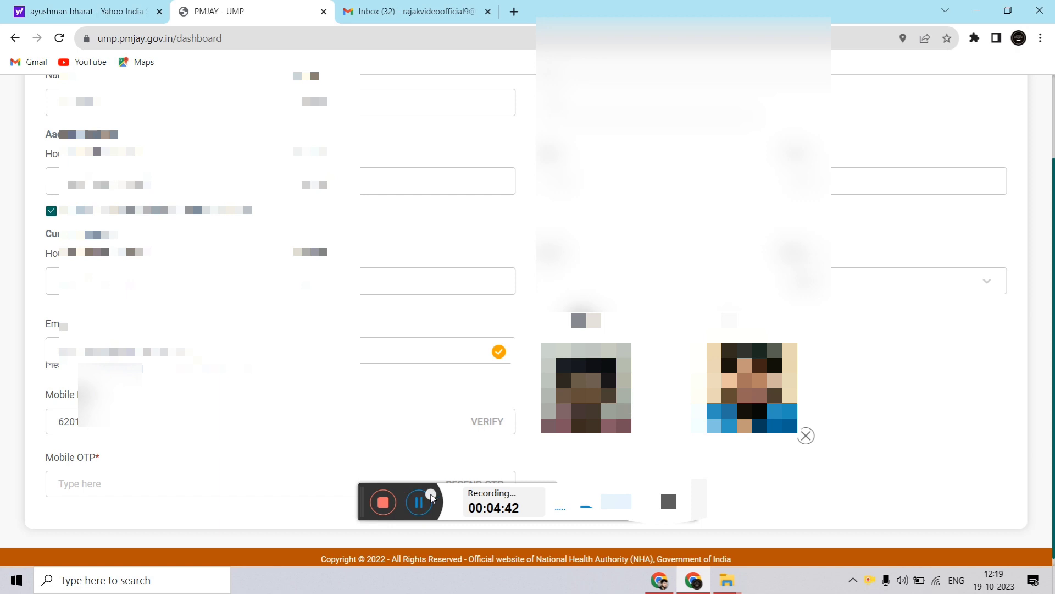
{"action": "left_click", "coordinate": [428, 501]}
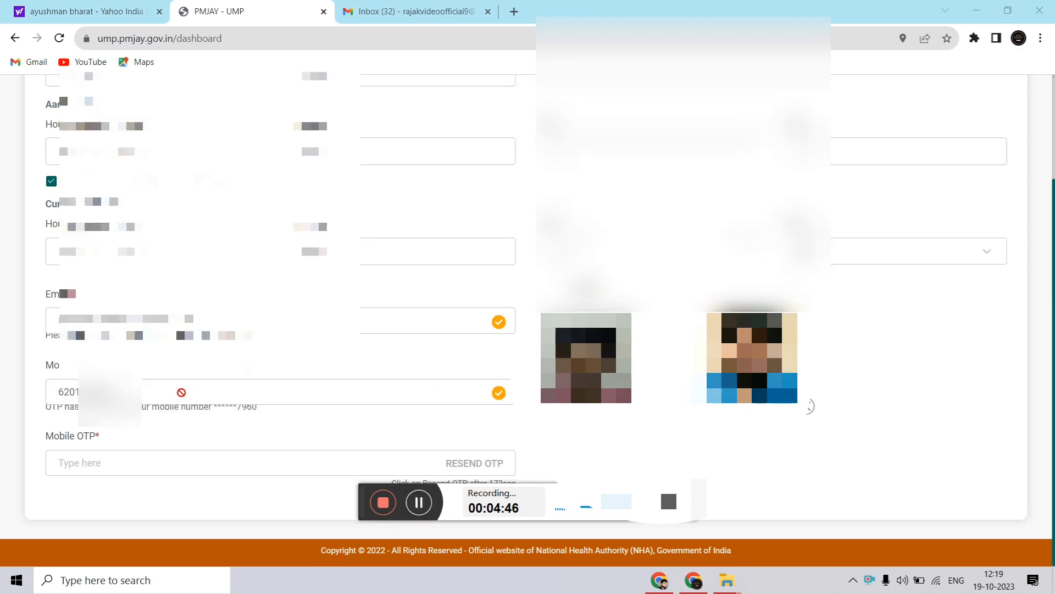
{"action": "left_click", "coordinate": [85, 463]}
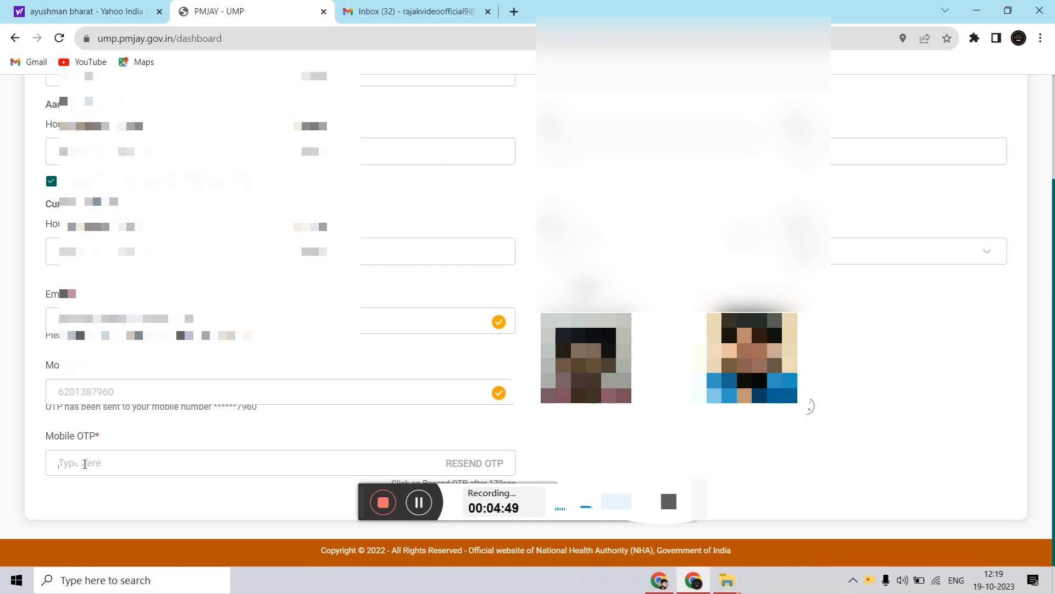
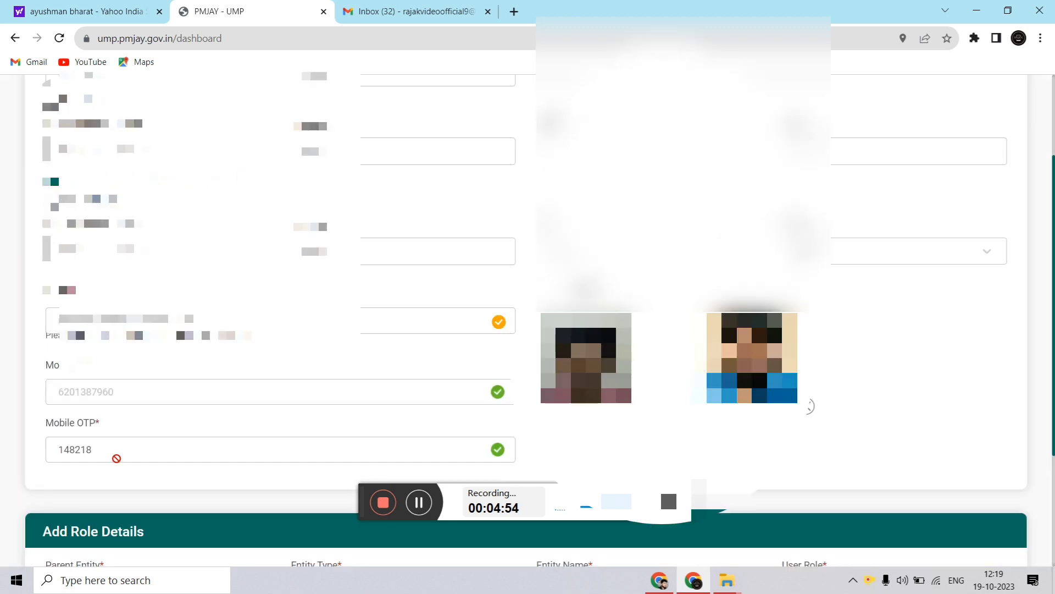
- Choose SHA Bihar from the Parent Entity list in Add Role Details
{"action": "scroll", "coordinate": [119, 465], "scroll_direction": "down", "scroll_amount": 3}
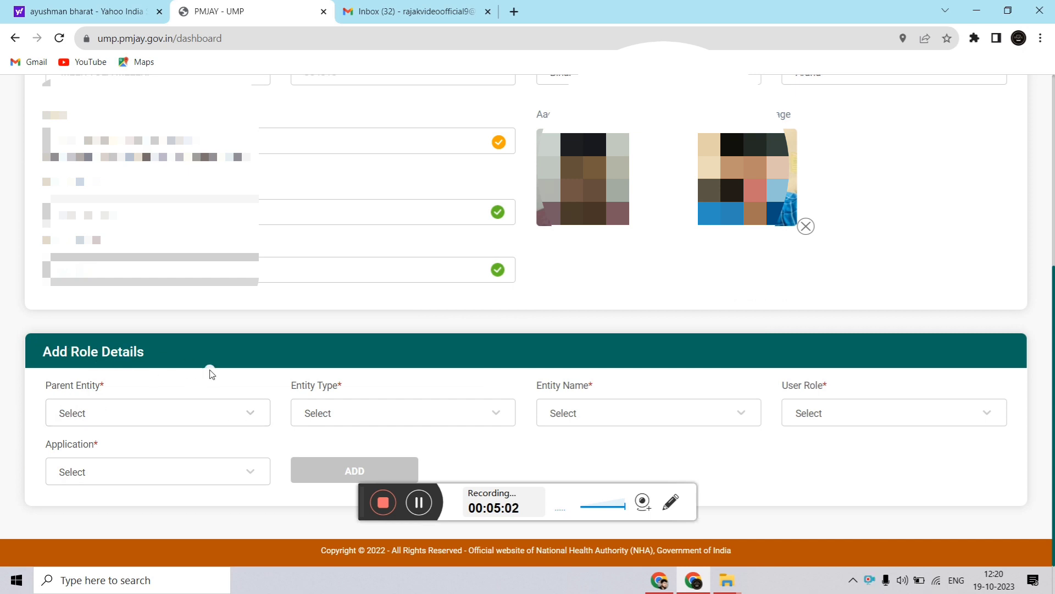
{"action": "left_click", "coordinate": [130, 413]}
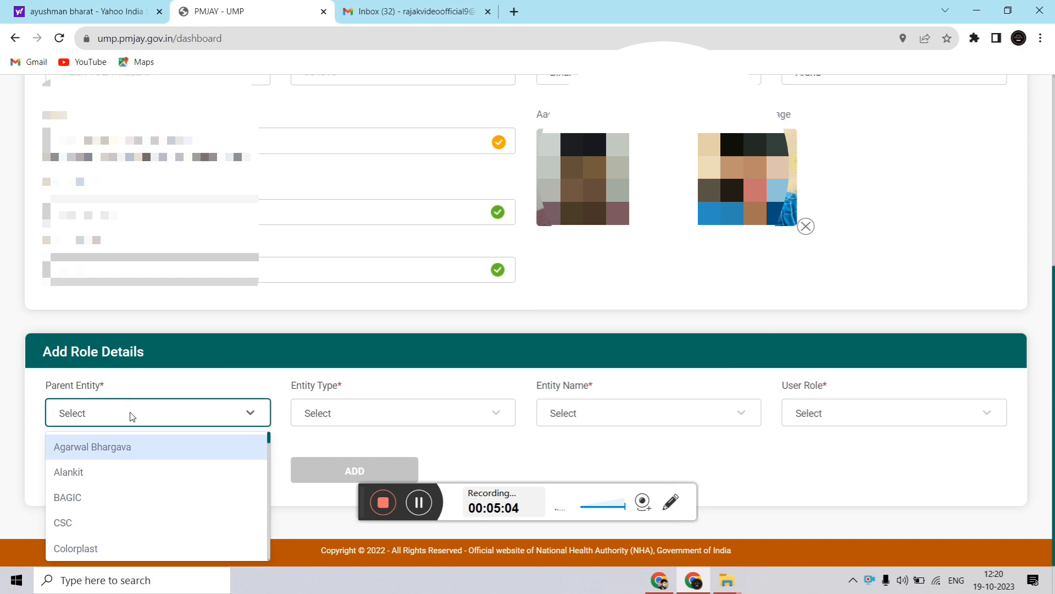
{"action": "scroll", "coordinate": [125, 472], "scroll_direction": "down", "scroll_amount": 3}
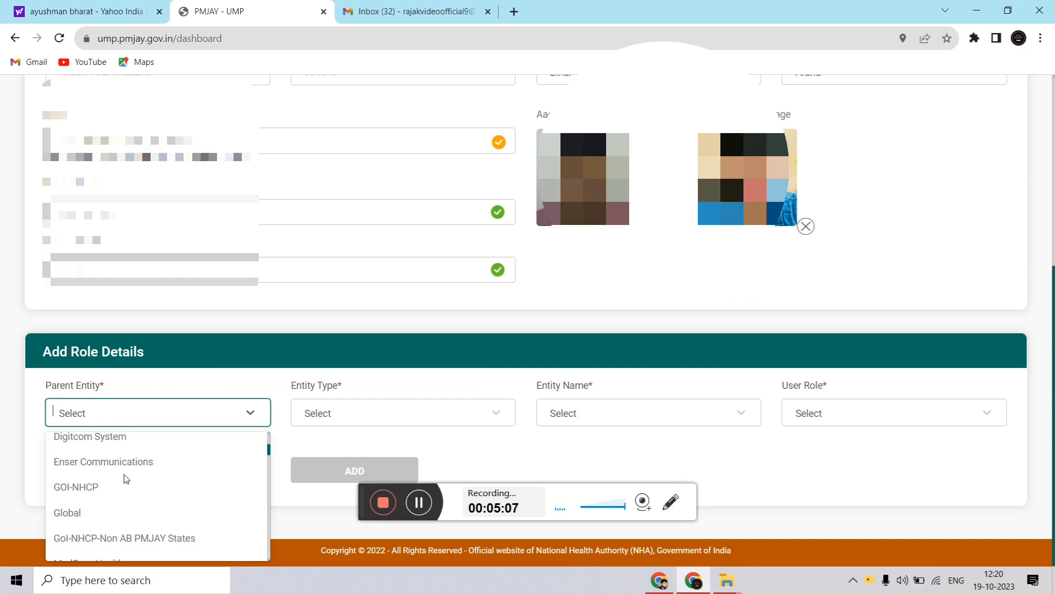
{"action": "scroll", "coordinate": [126, 478], "scroll_direction": "down", "scroll_amount": 5}
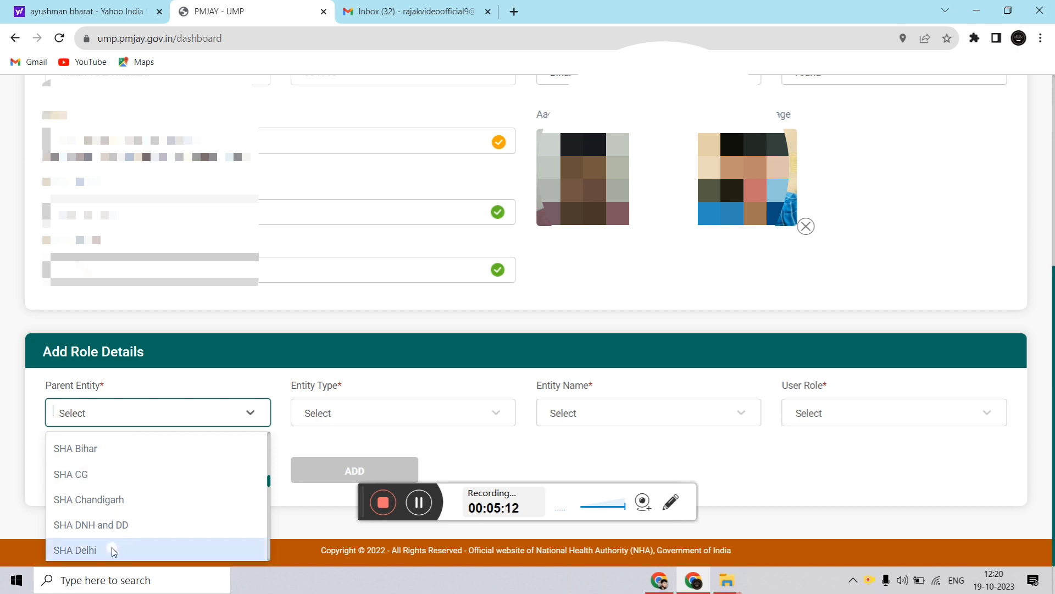
{"action": "scroll", "coordinate": [103, 540], "scroll_direction": "up", "scroll_amount": 4}
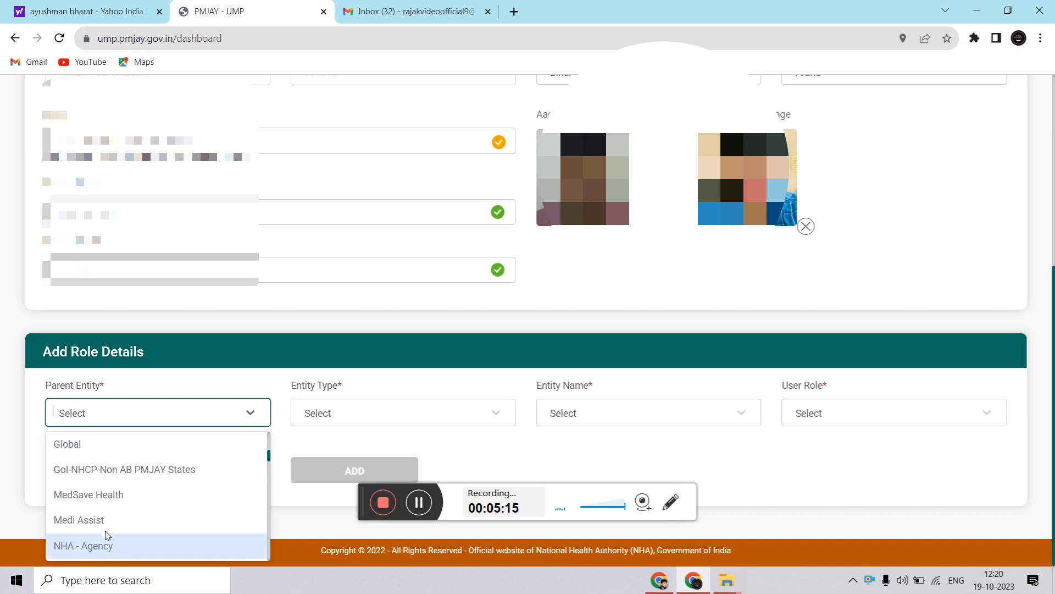
{"action": "scroll", "coordinate": [108, 534], "scroll_direction": "up", "scroll_amount": 1}
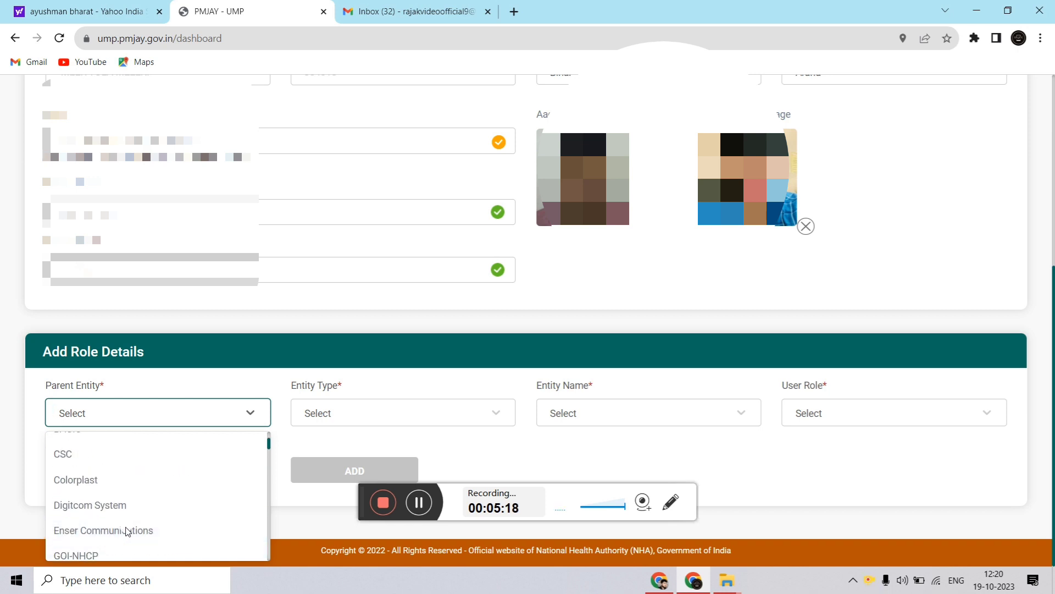
{"action": "scroll", "coordinate": [98, 501], "scroll_direction": "up", "scroll_amount": 2}
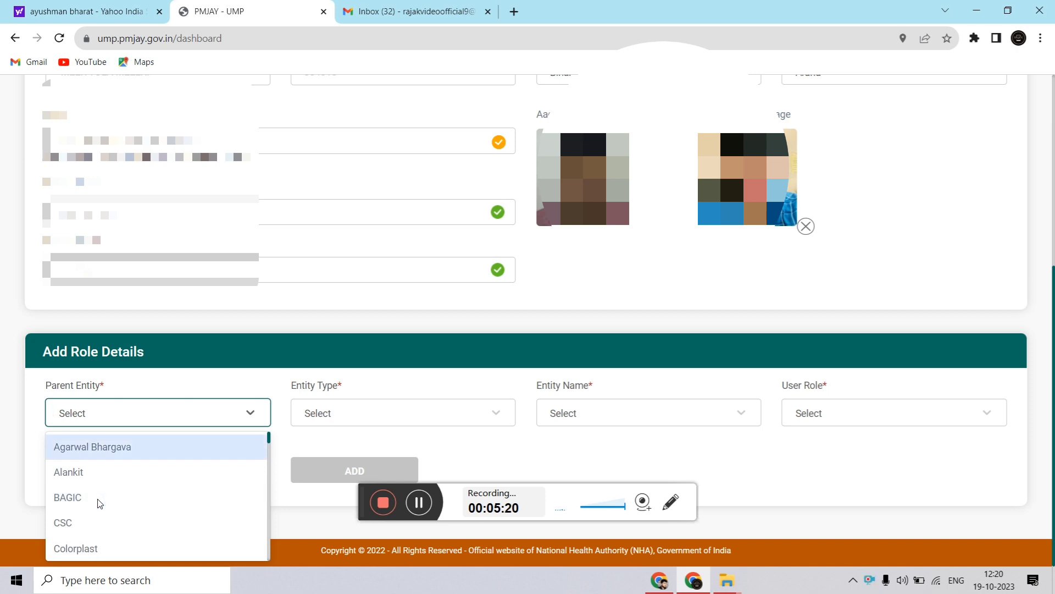
{"action": "scroll", "coordinate": [99, 501], "scroll_direction": "down", "scroll_amount": 2}
{"action": "scroll", "coordinate": [98, 499], "scroll_direction": "up", "scroll_amount": 2}
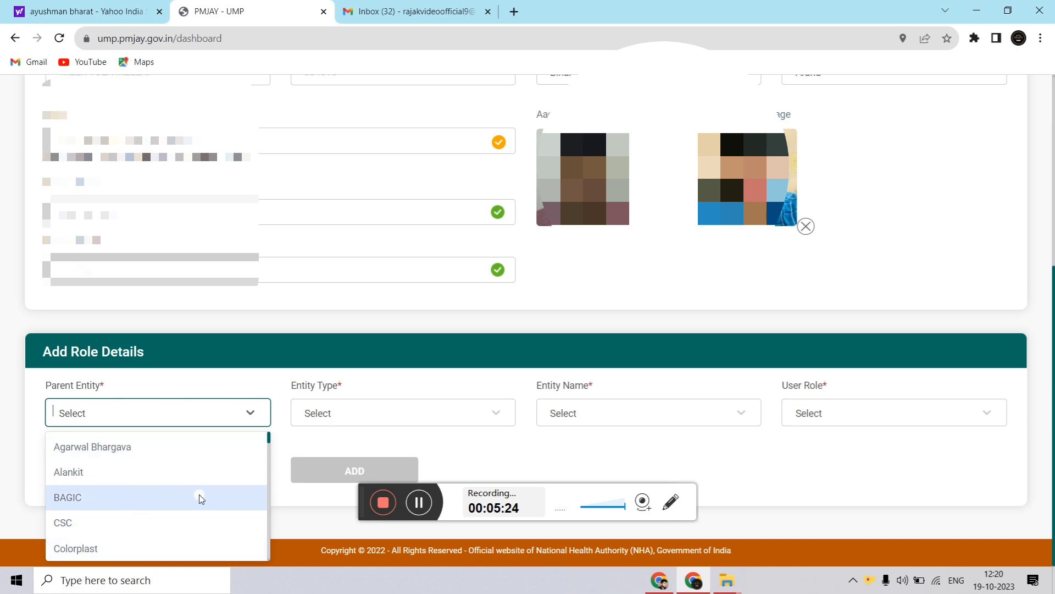
{"action": "left_click", "coordinate": [418, 505]}
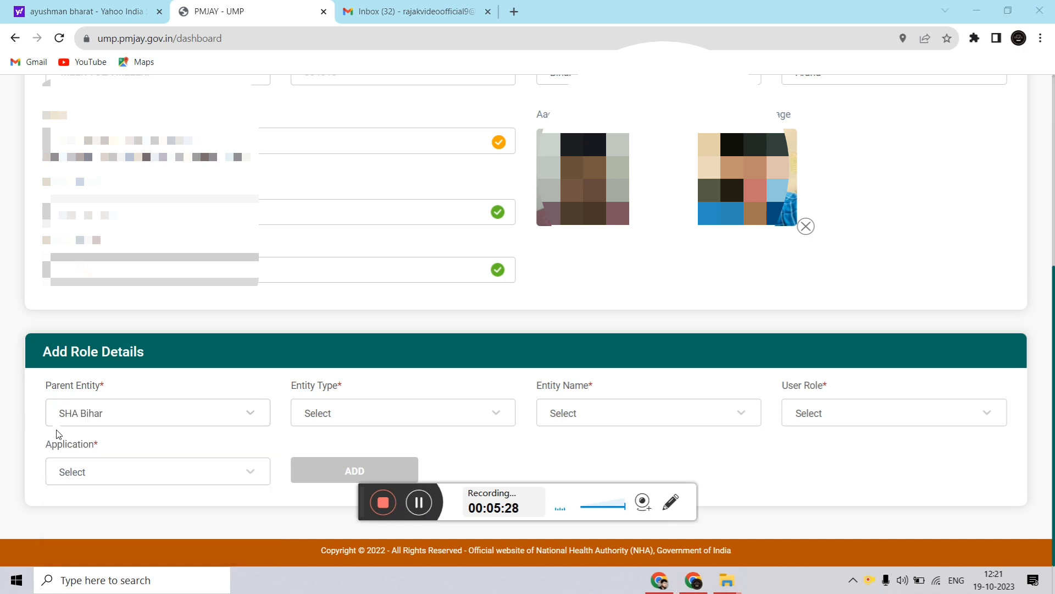
{"action": "left_click", "coordinate": [85, 413]}
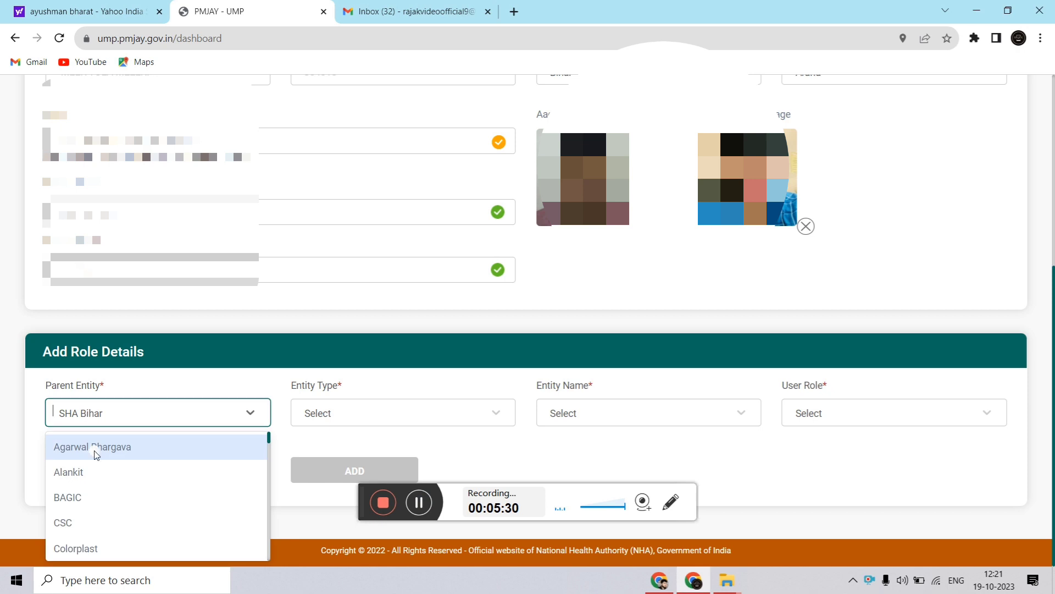
{"action": "scroll", "coordinate": [88, 507], "scroll_direction": "down", "scroll_amount": 2}
{"action": "scroll", "coordinate": [102, 502], "scroll_direction": "down", "scroll_amount": 3}
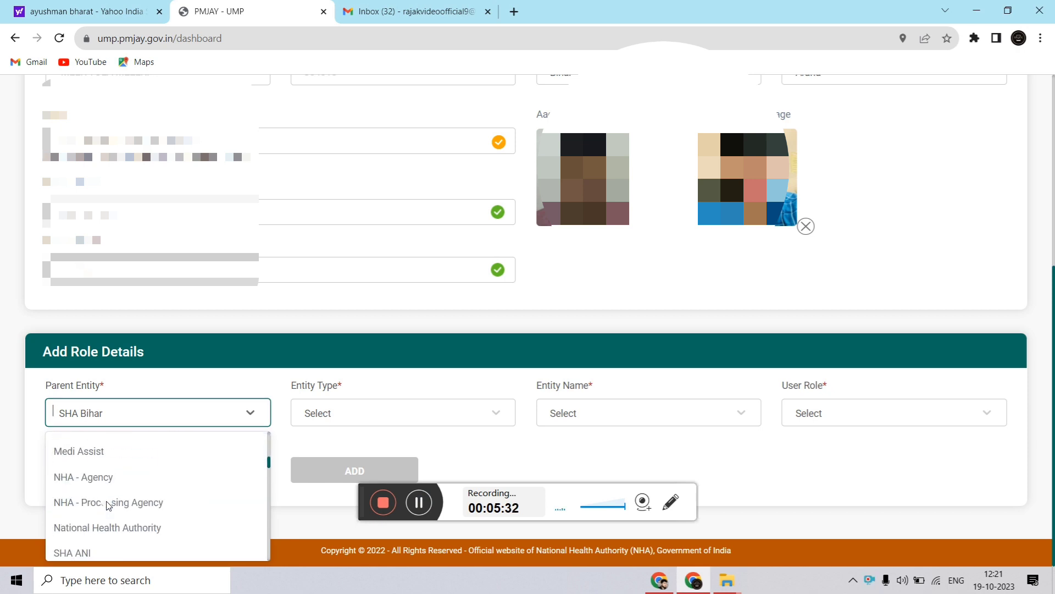
{"action": "scroll", "coordinate": [115, 503], "scroll_direction": "down", "scroll_amount": 1}
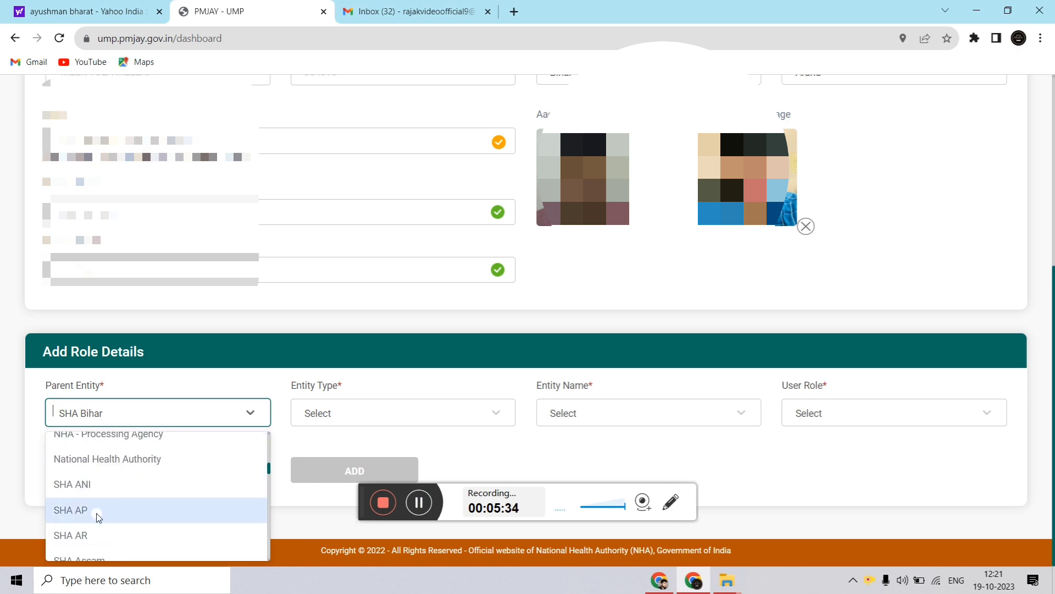
{"action": "scroll", "coordinate": [96, 515], "scroll_direction": "down", "scroll_amount": 1}
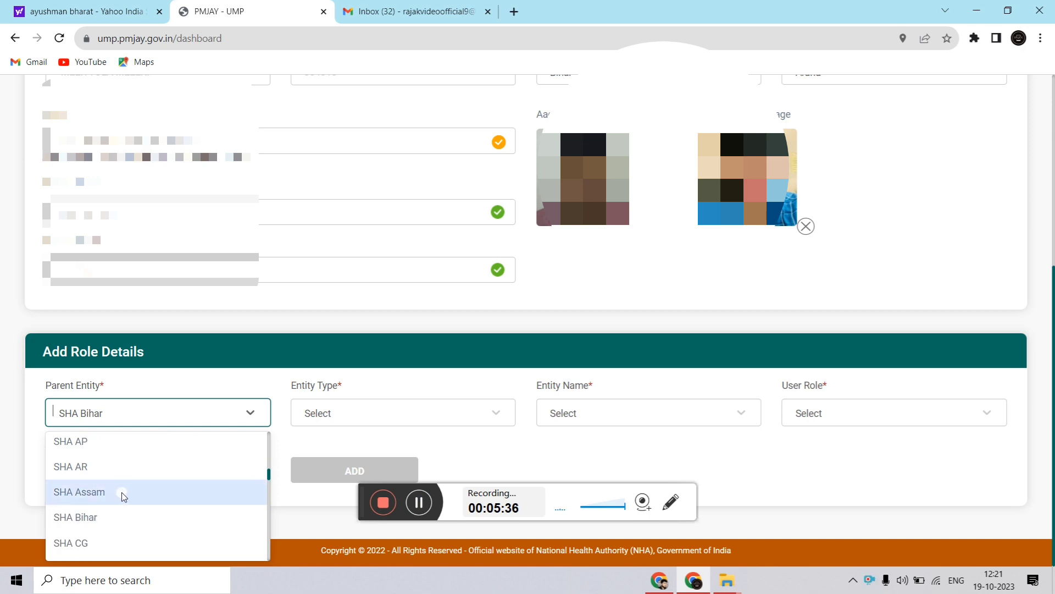
{"action": "left_click", "coordinate": [101, 522]}
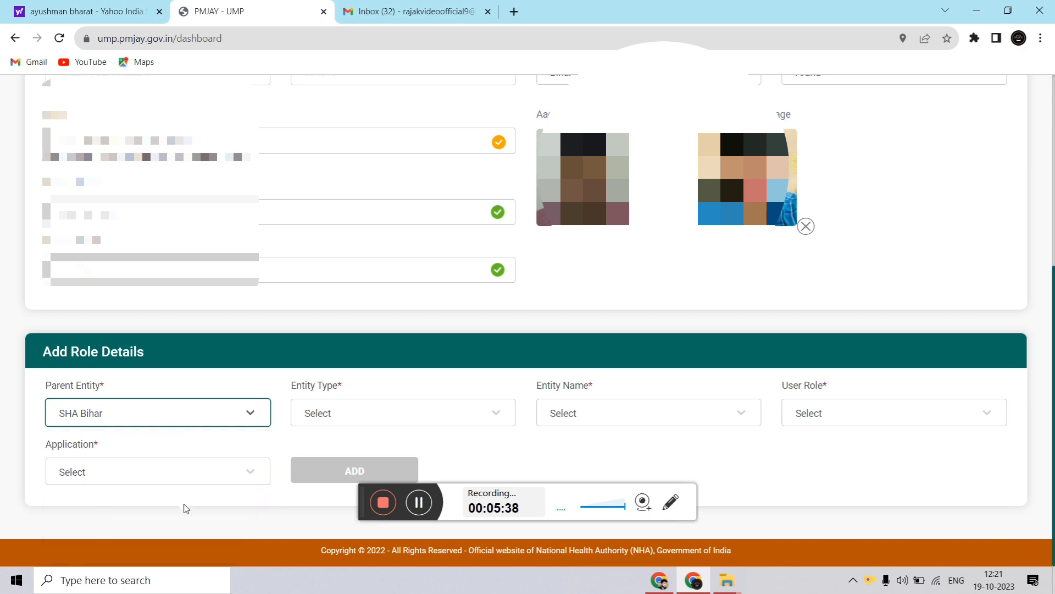
- Set Entity Type to Card Creation Agency, replacing the BFA choice
{"action": "left_click", "coordinate": [353, 412]}
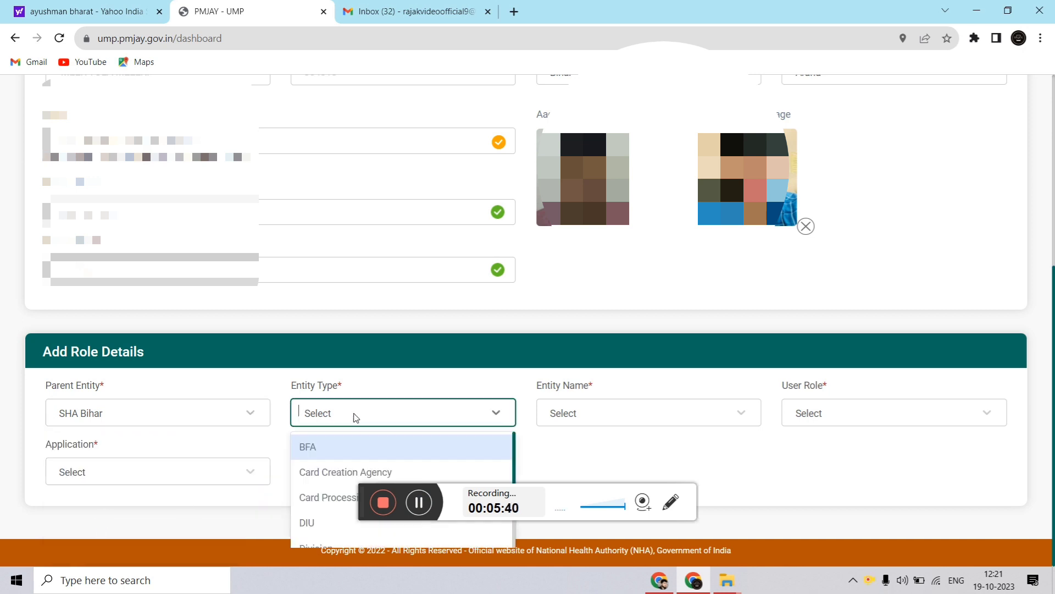
{"action": "scroll", "coordinate": [352, 474], "scroll_direction": "down", "scroll_amount": 1}
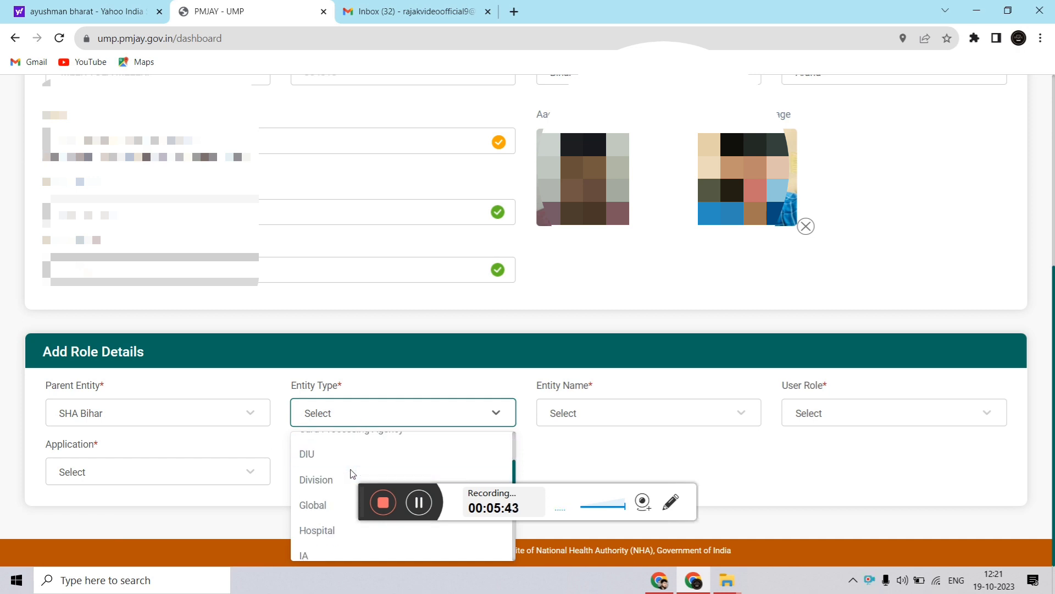
{"action": "scroll", "coordinate": [352, 474], "scroll_direction": "down", "scroll_amount": 2}
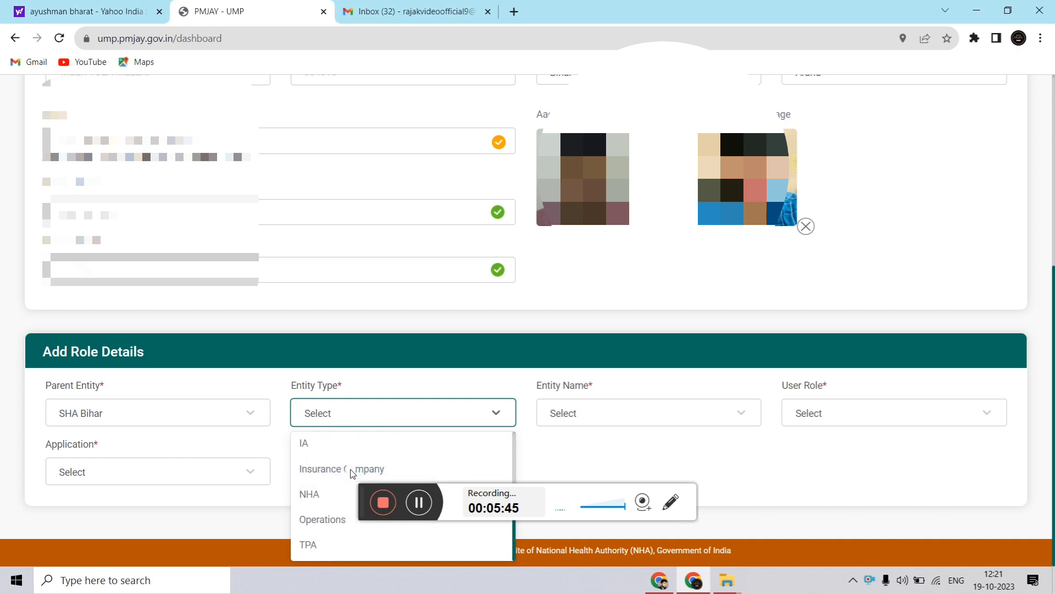
{"action": "scroll", "coordinate": [352, 474], "scroll_direction": "up", "scroll_amount": 3}
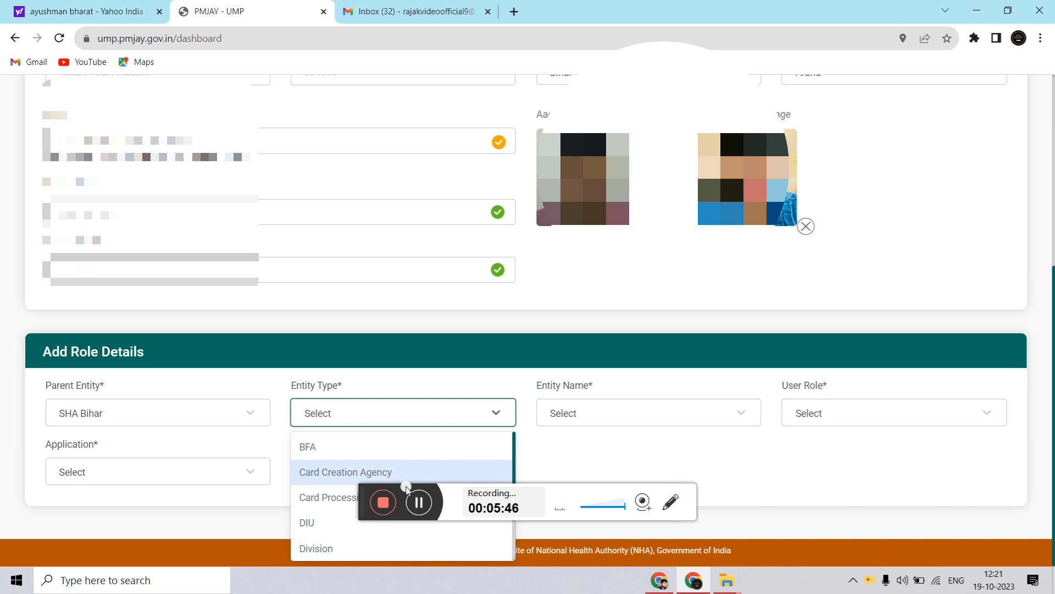
{"action": "key", "text": "Up"}
{"action": "left_click_drag", "start_coordinate": [414, 502], "coordinate": [572, 503]}
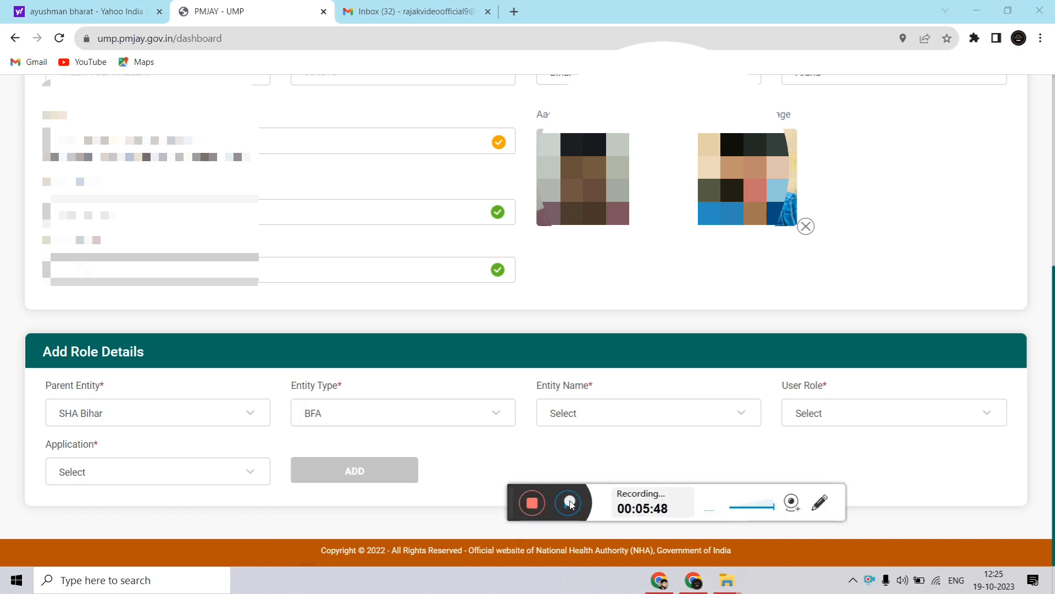
{"action": "left_click", "coordinate": [405, 411]}
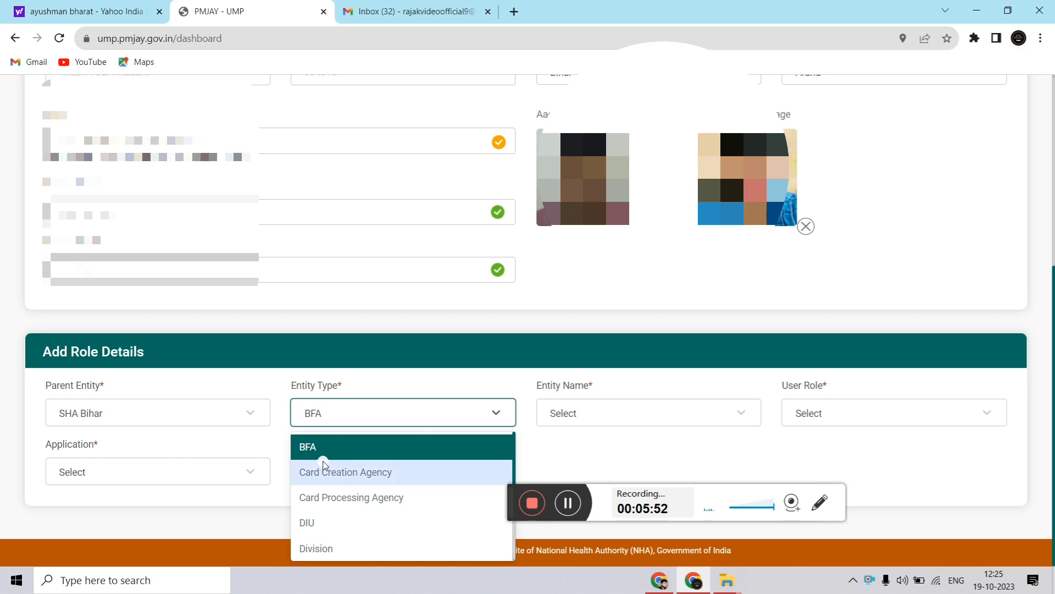
{"action": "left_click", "coordinate": [365, 474]}
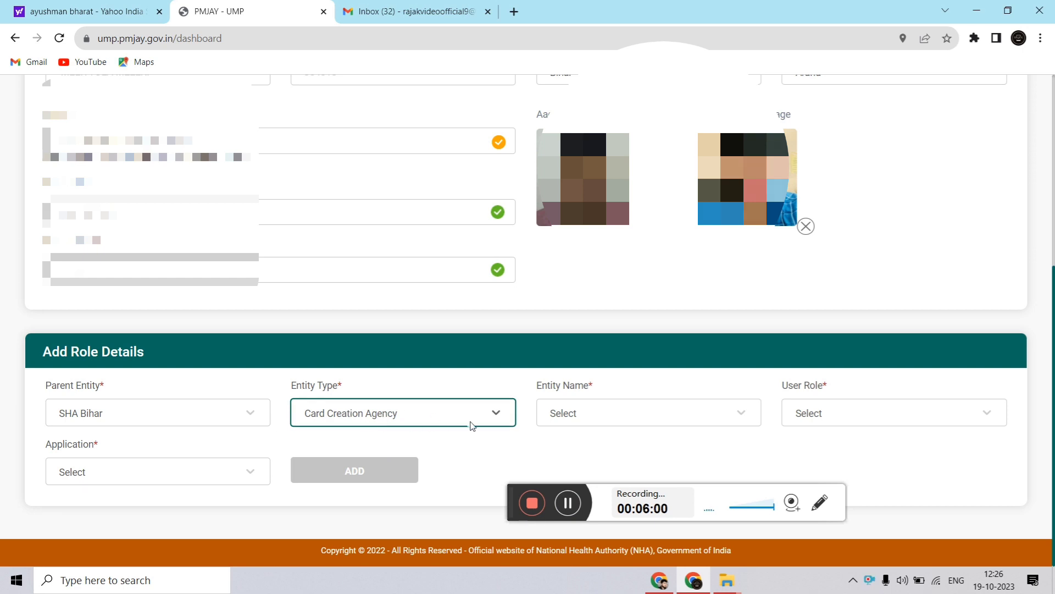
- Choose CSC as the Entity Name
{"action": "left_click", "coordinate": [564, 411]}
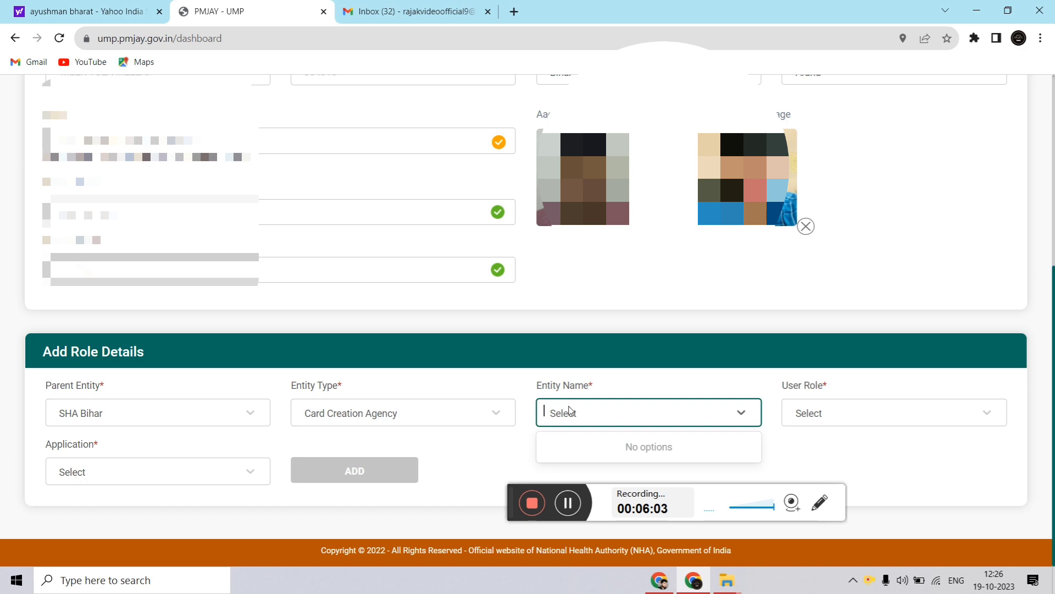
{"action": "left_click", "coordinate": [619, 419]}
{"action": "left_click", "coordinate": [743, 412]}
{"action": "left_click", "coordinate": [592, 421]}
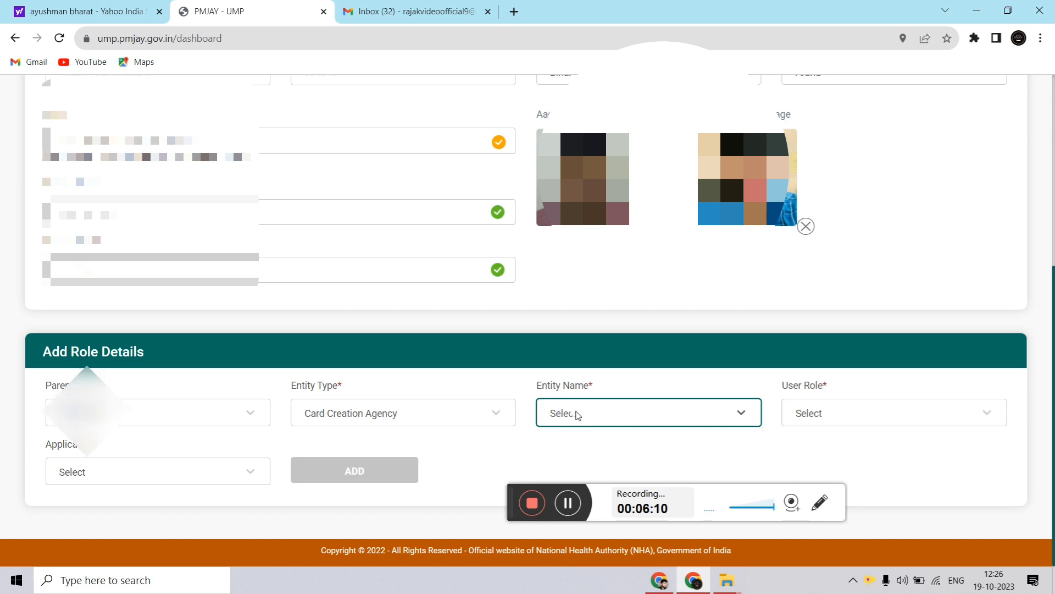
{"action": "left_click", "coordinate": [577, 415]}
{"action": "left_click", "coordinate": [568, 503]}
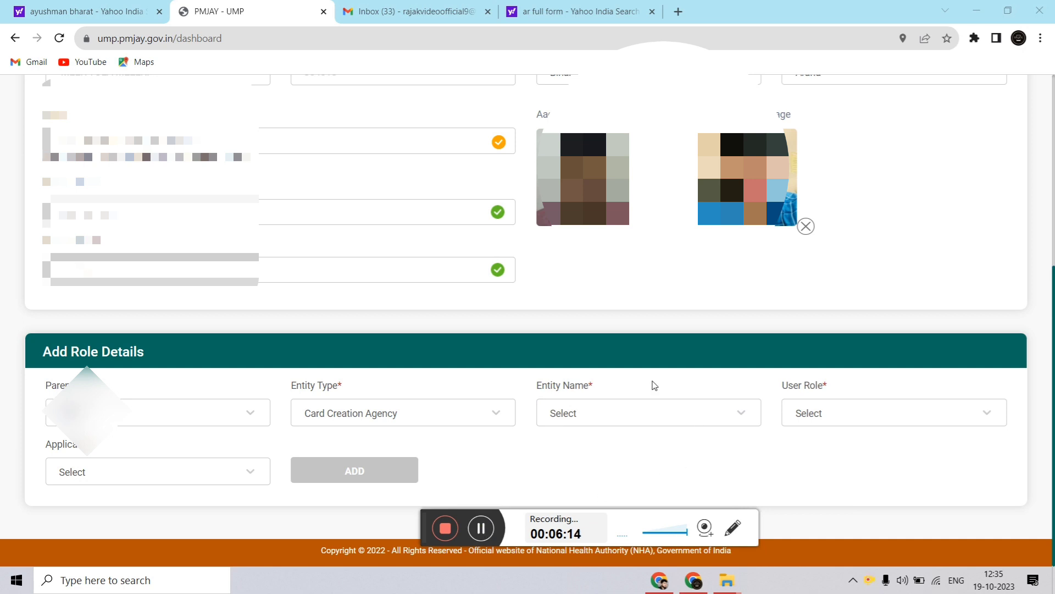
{"action": "left_click", "coordinate": [562, 412]}
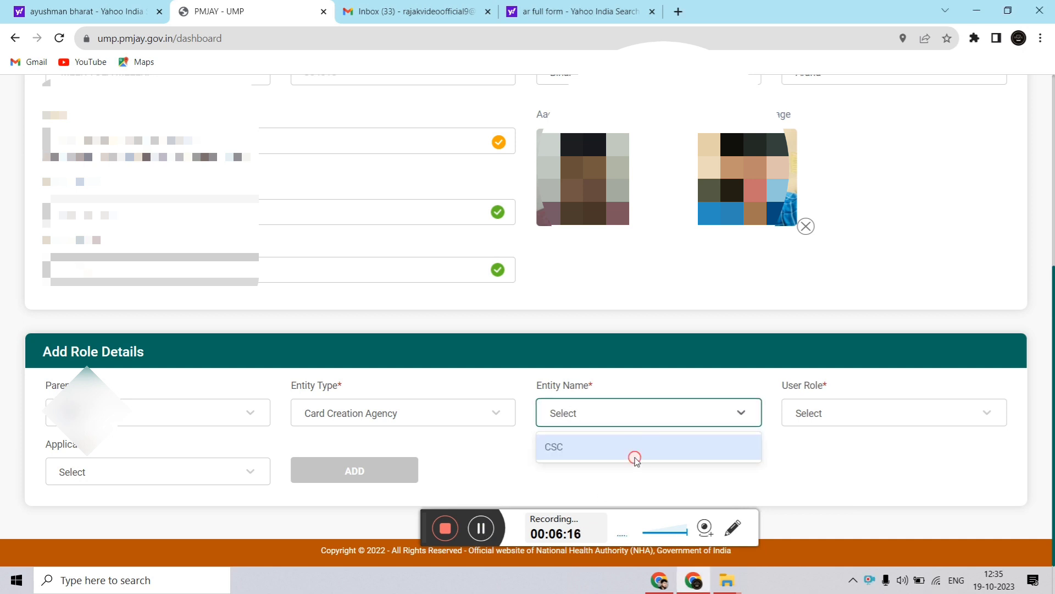
{"action": "left_click", "coordinate": [634, 458]}
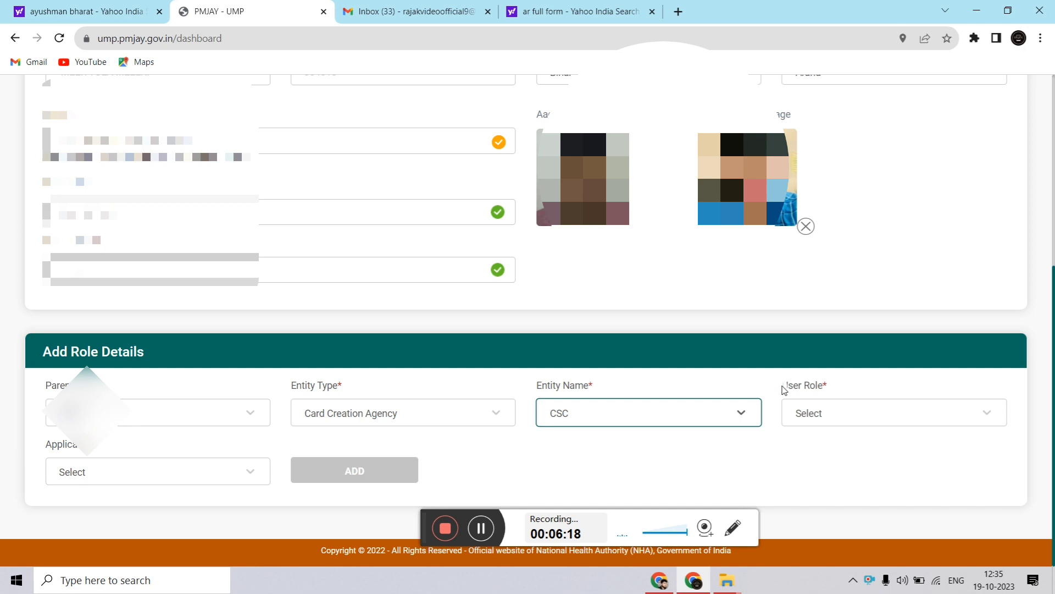
- Set User Role to Agency Operator and Application to BIS
{"action": "left_click", "coordinate": [815, 411]}
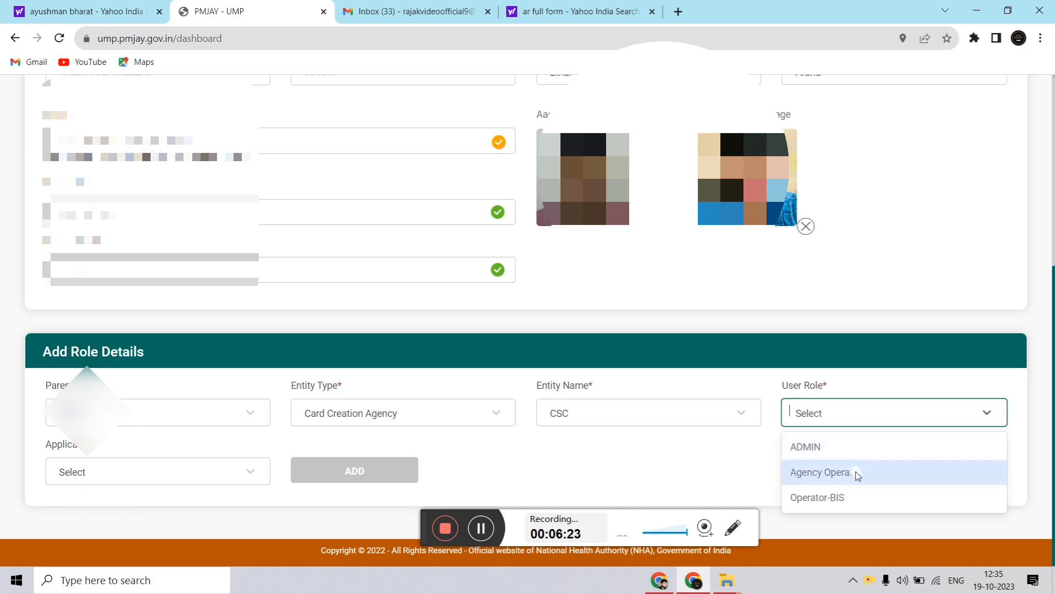
{"action": "left_click", "coordinate": [825, 472]}
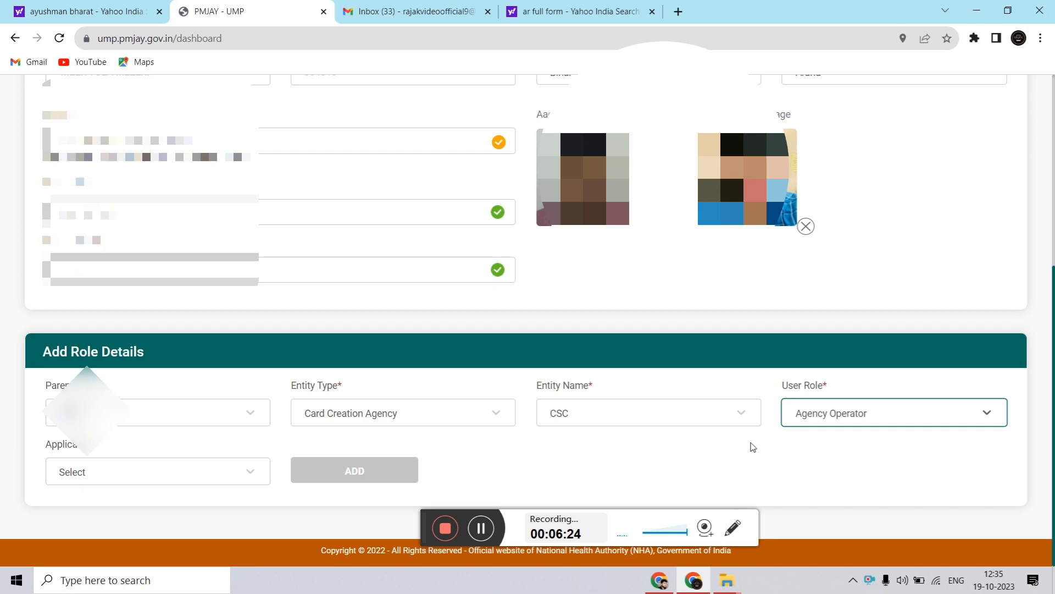
{"action": "left_click", "coordinate": [75, 478]}
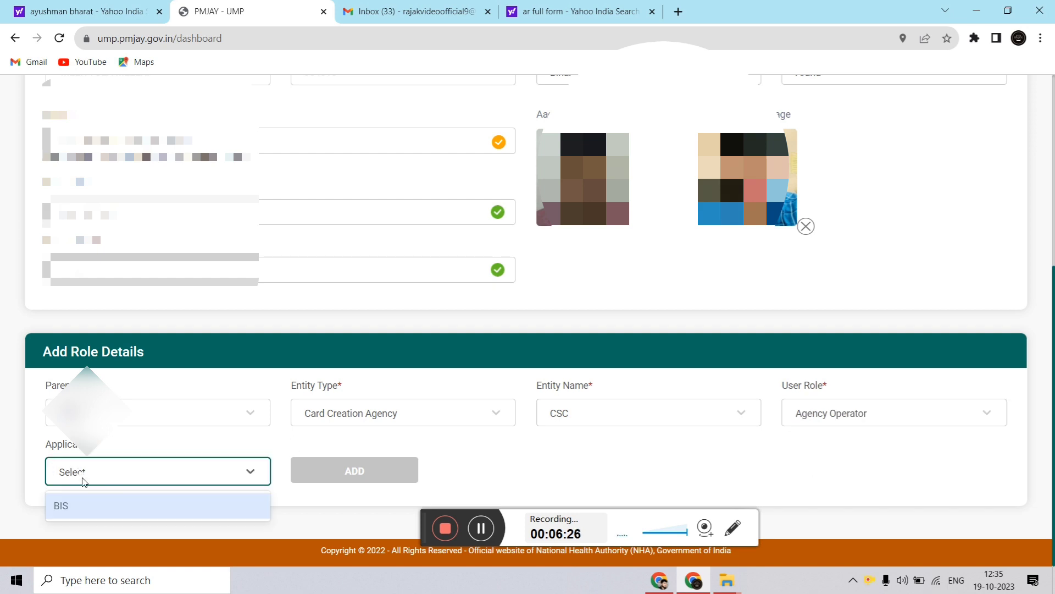
{"action": "left_click", "coordinate": [81, 507]}
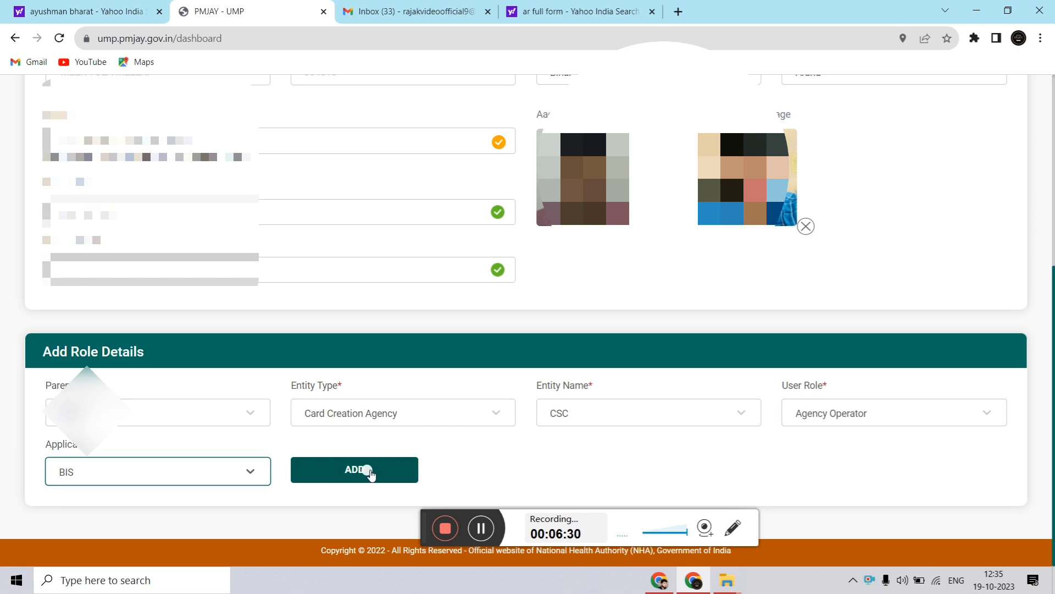
- Add the role to the role table and begin filling in the username and password
{"action": "left_click", "coordinate": [366, 470]}
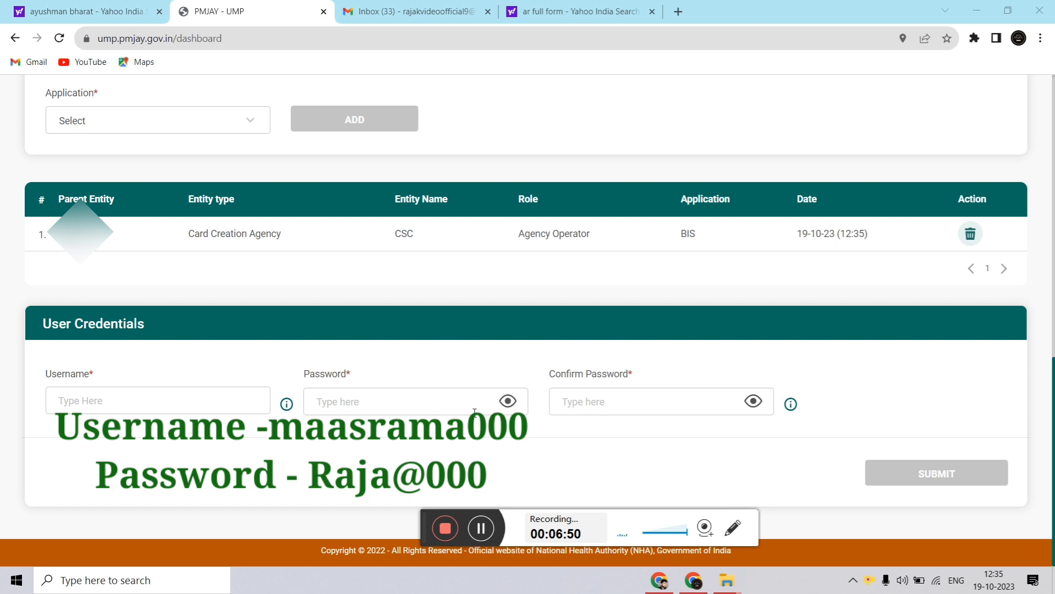
{"action": "left_click", "coordinate": [110, 406]}
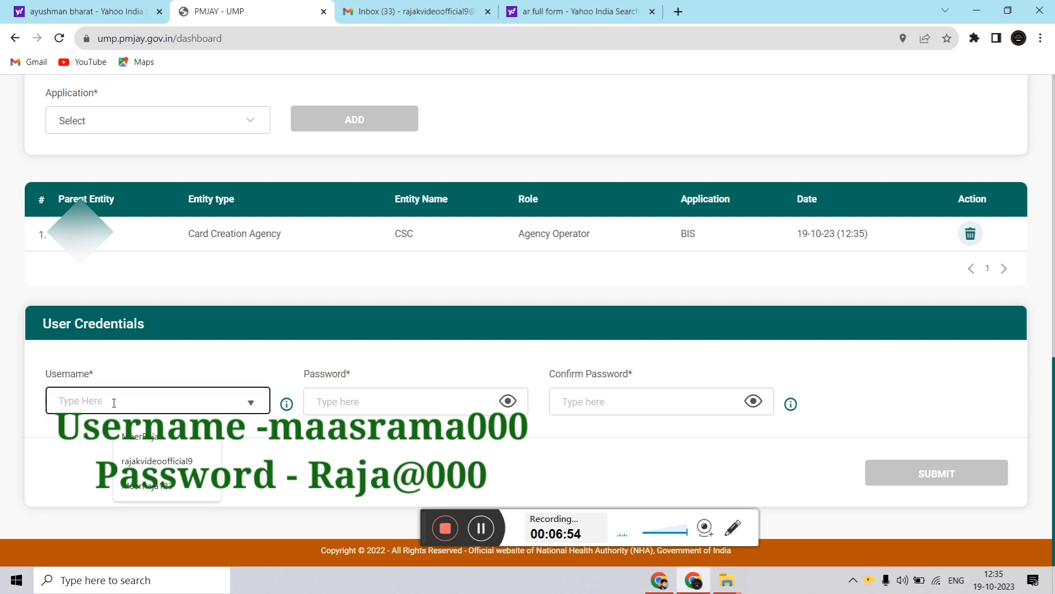
{"action": "key", "text": "Tab"}
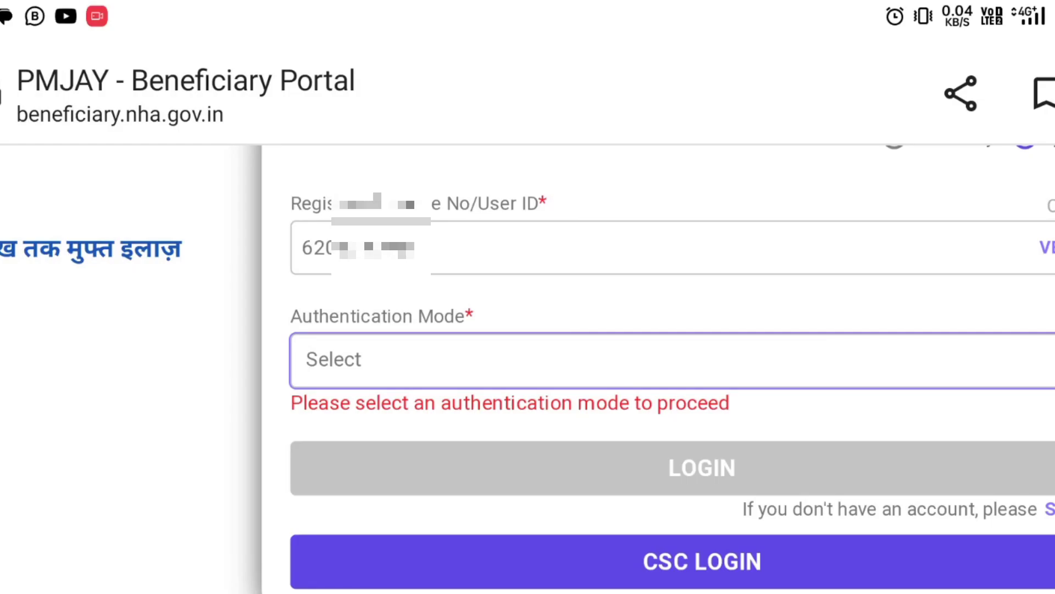
- Log in to the PMJAY portal using Mobile_OTP with the pasted OTP and captcha
{"action": "left_click", "coordinate": [901, 406]}
{"action": "left_click_drag", "start_coordinate": [869, 228], "coordinate": [825, 271]}
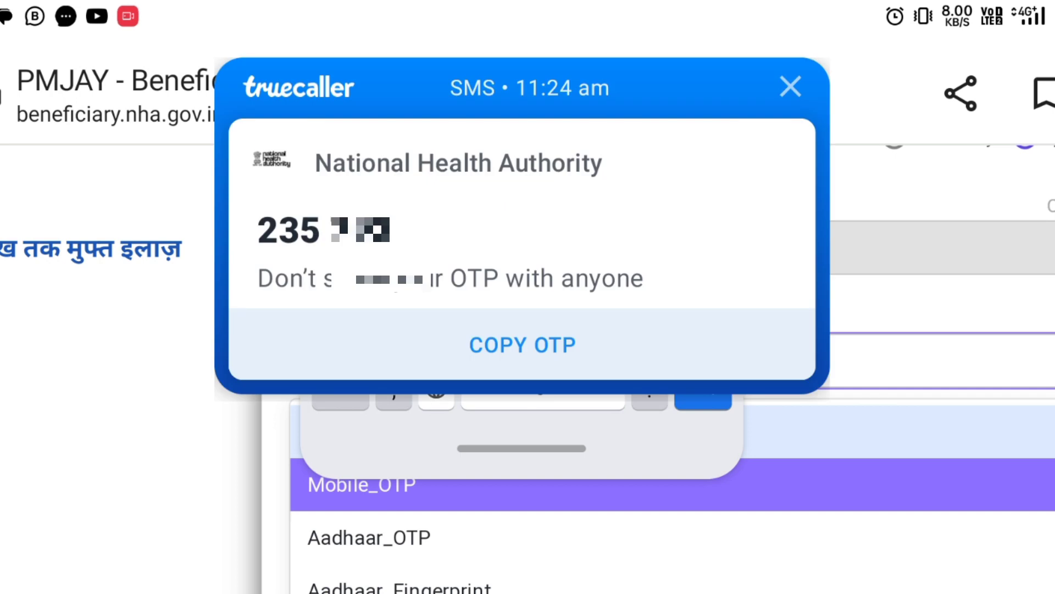
{"action": "left_click_drag", "start_coordinate": [231, 259], "coordinate": [189, 259]}
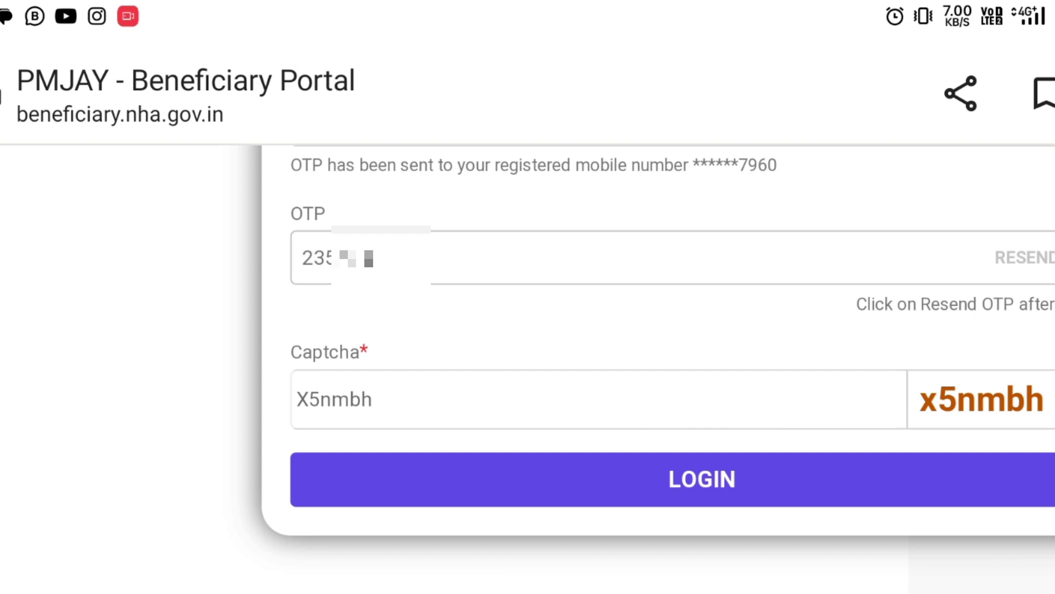
{"action": "left_click", "coordinate": [891, 478]}
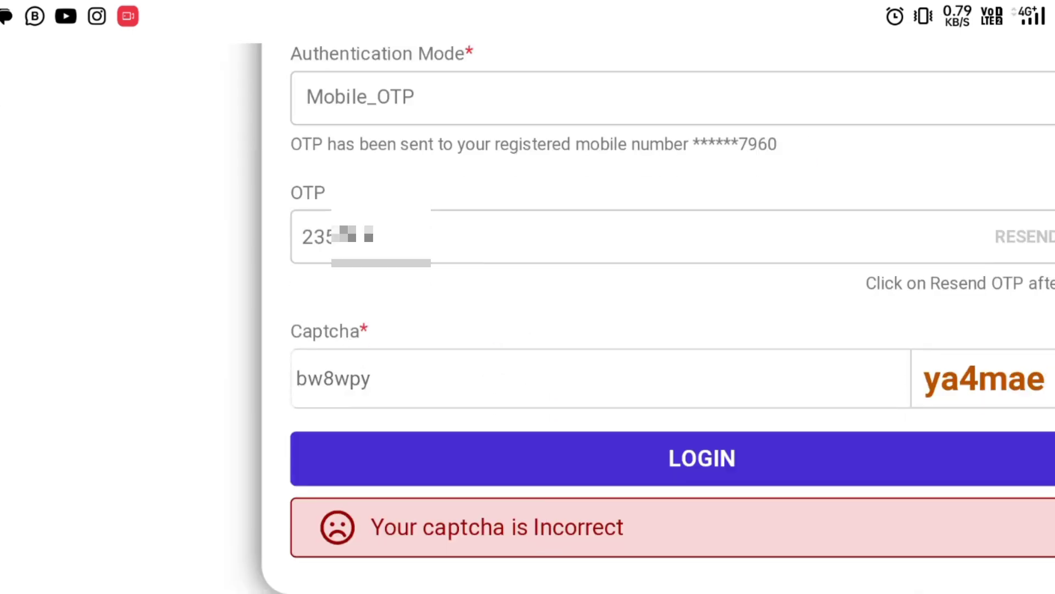
{"action": "left_click", "coordinate": [797, 466]}
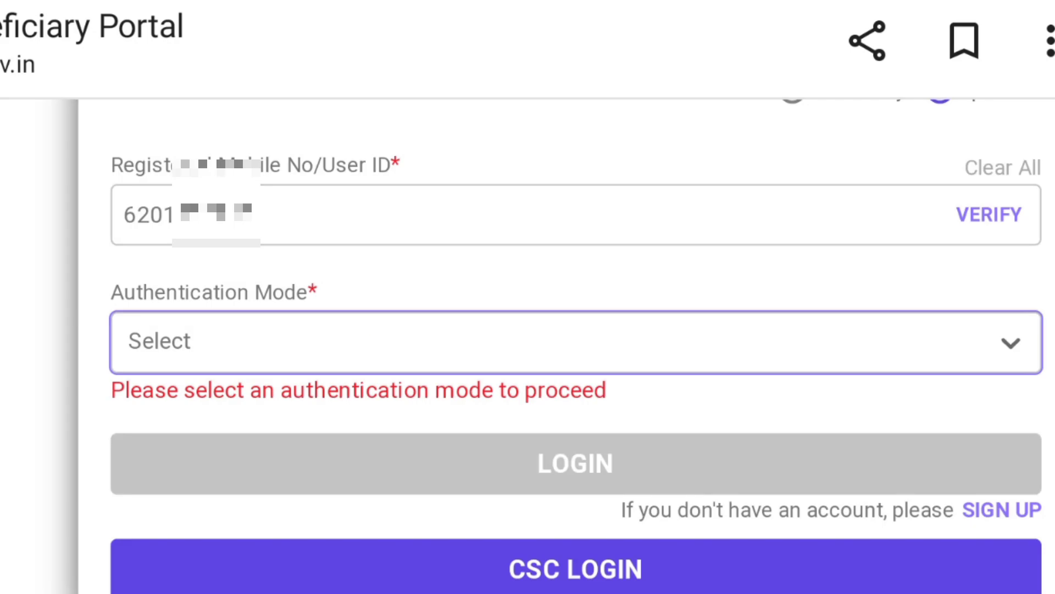
- Verify the registered mobile number, resubmit the login, then open the Gmail verification link
{"action": "mouse_move", "coordinate": [1020, 252]}
{"action": "left_mouse_down"}
{"action": "mouse_move", "coordinate": [910, 358]}
{"action": "mouse_move", "coordinate": [754, 416]}
{"action": "left_mouse_up"}
{"action": "mouse_move", "coordinate": [1007, 185]}
{"action": "left_mouse_down"}
{"action": "mouse_move", "coordinate": [909, 153]}
{"action": "mouse_move", "coordinate": [711, 238]}
{"action": "left_mouse_up"}
{"action": "left_click", "coordinate": [989, 227]}
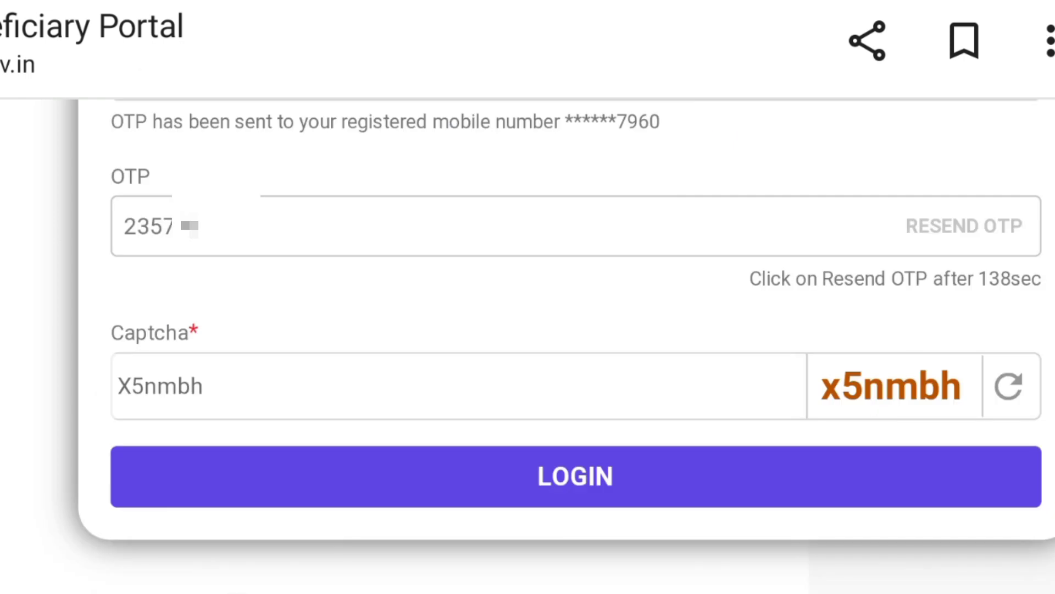
{"action": "left_click", "coordinate": [788, 475]}
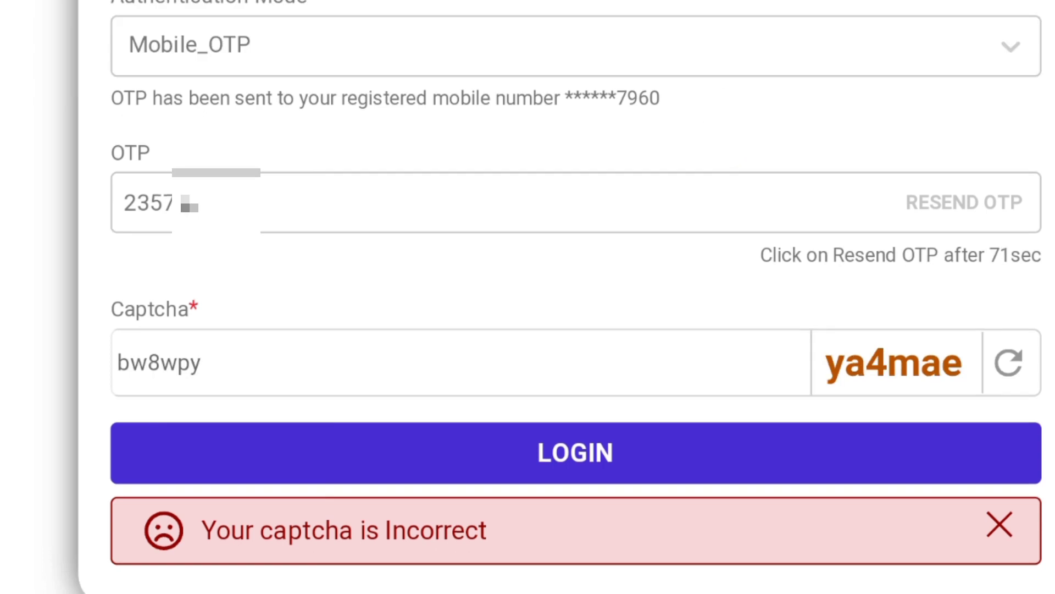
{"action": "left_click", "coordinate": [684, 464]}
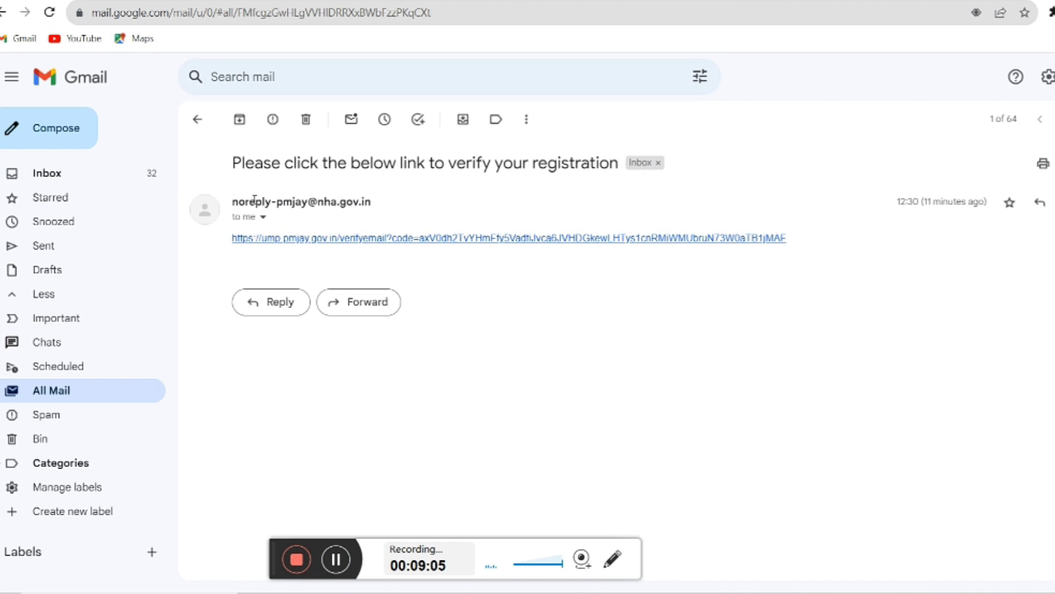
{"action": "left_click", "coordinate": [330, 238]}
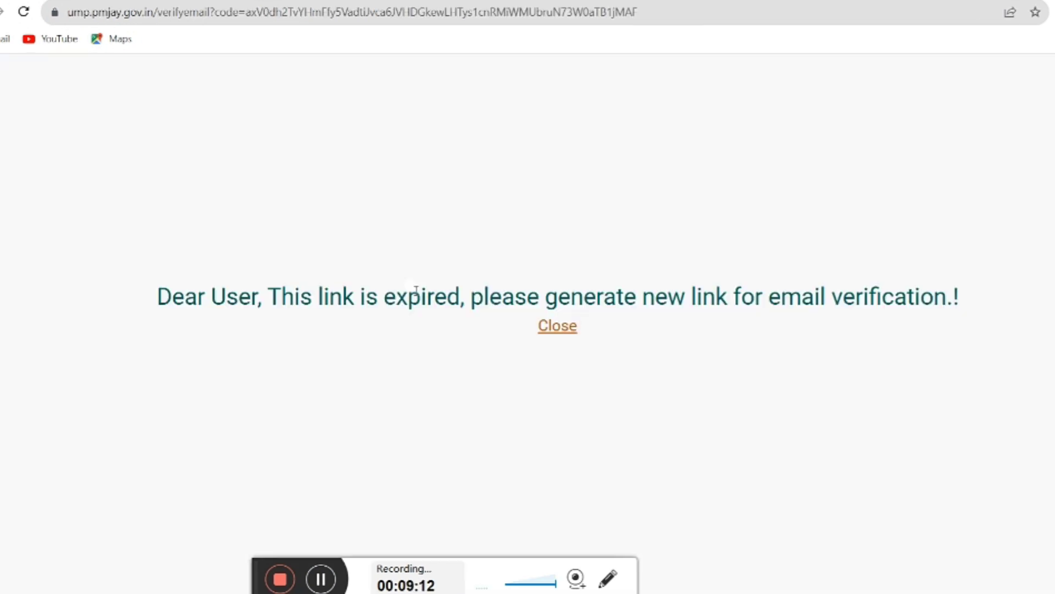